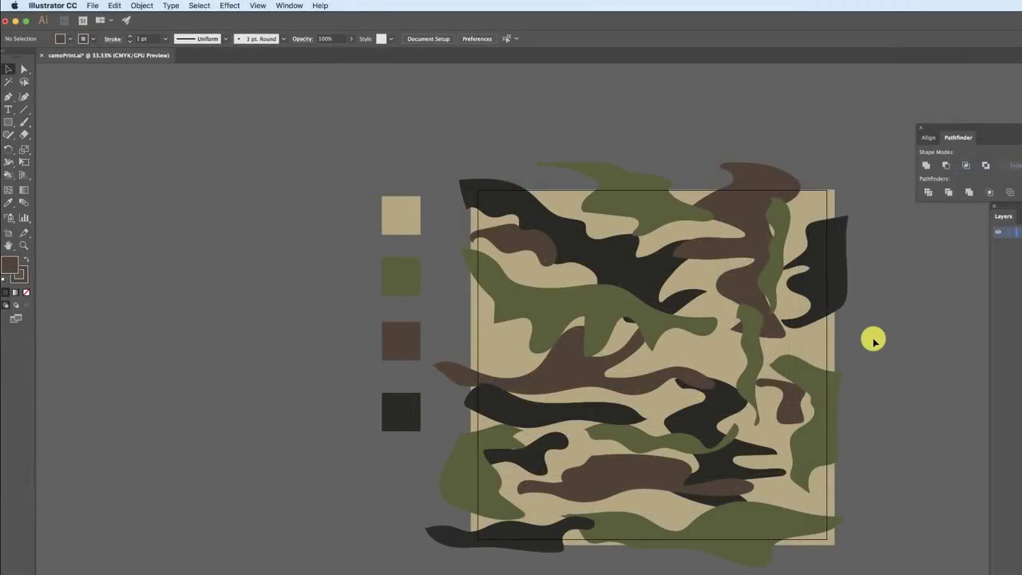
# Step: Cycle through the black, brown, olive and beige swatches to check each colour
pyautogui.scroll(3, 878, 329)
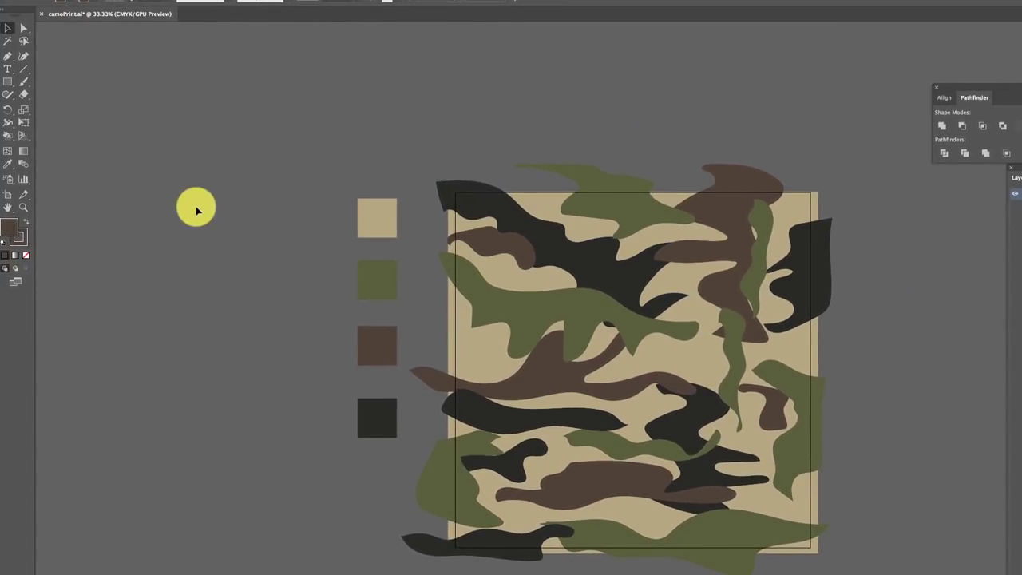
pyautogui.scroll(-1, 198, 210)
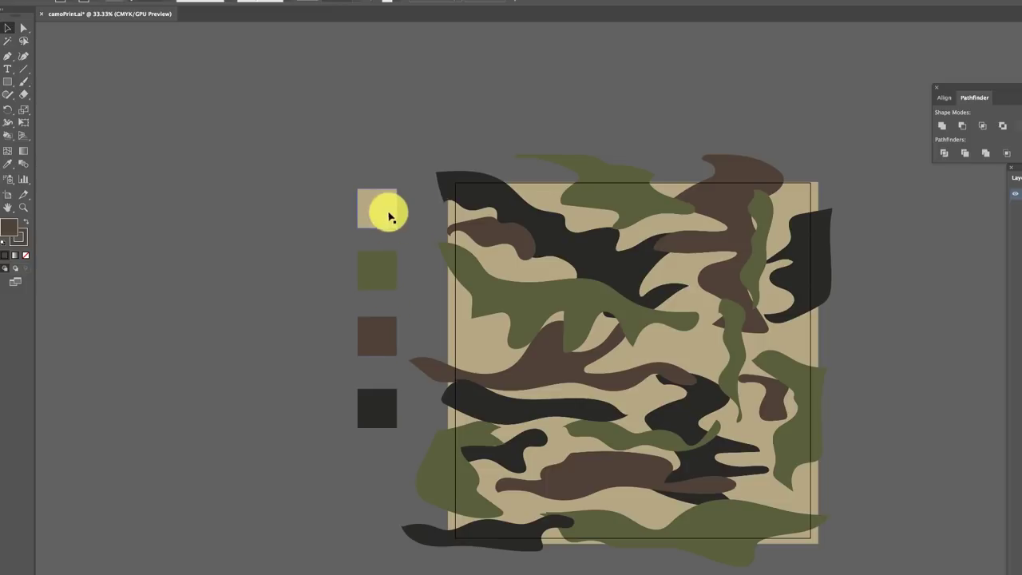
pyautogui.click(391, 412)
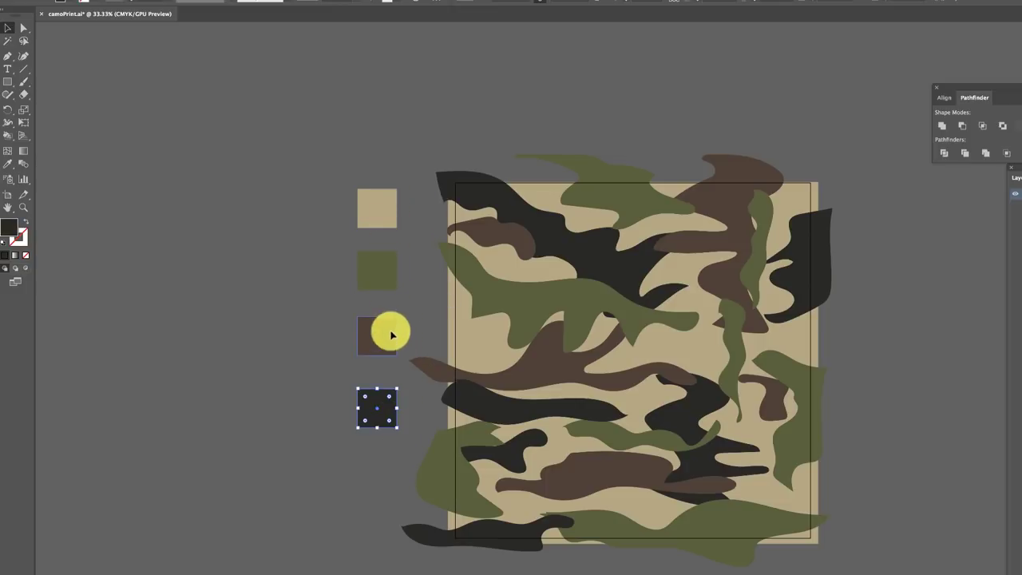
pyautogui.click(391, 335)
pyautogui.click(391, 274)
pyautogui.click(390, 222)
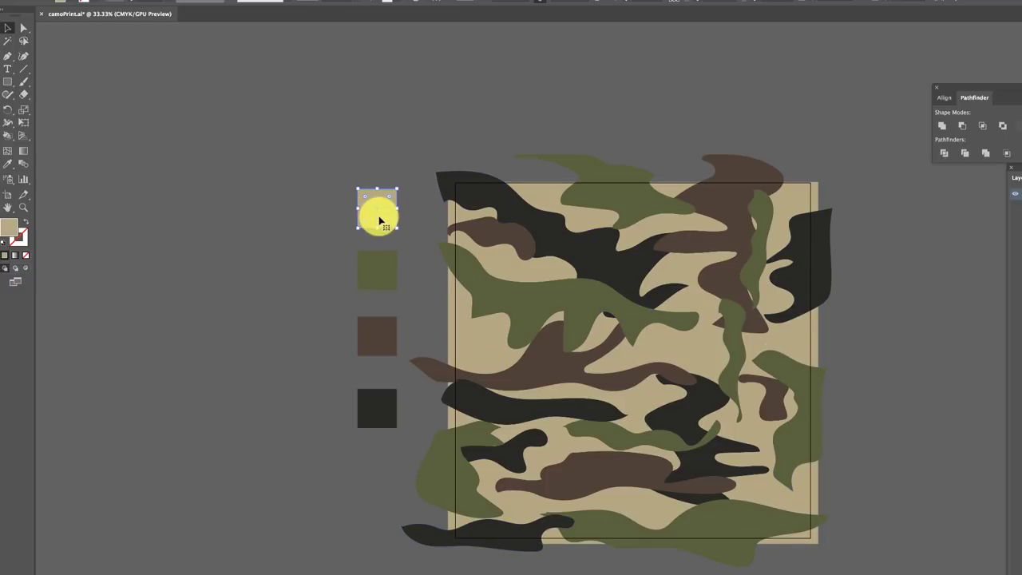
pyautogui.click(385, 269)
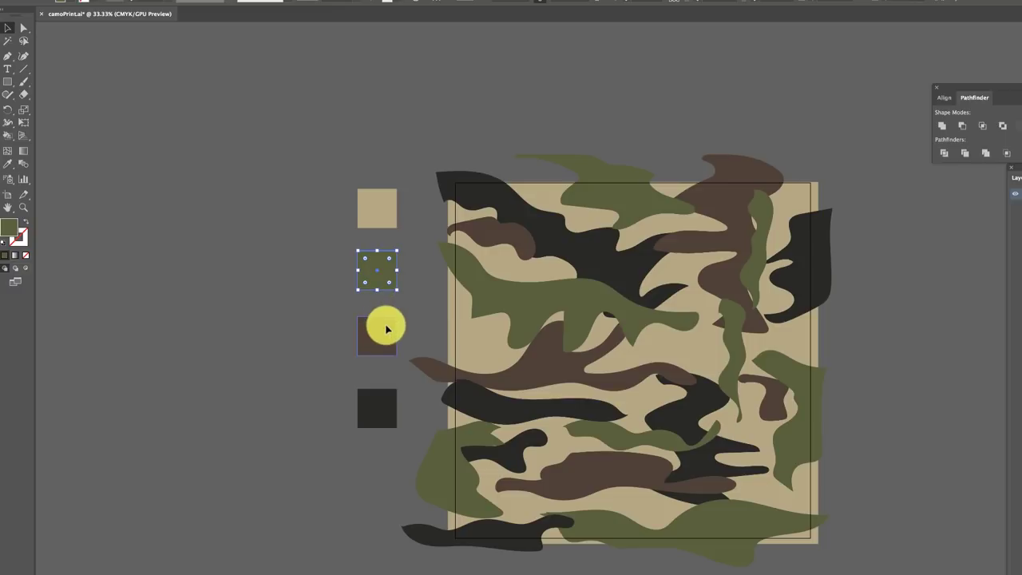
pyautogui.click(387, 328)
pyautogui.click(388, 401)
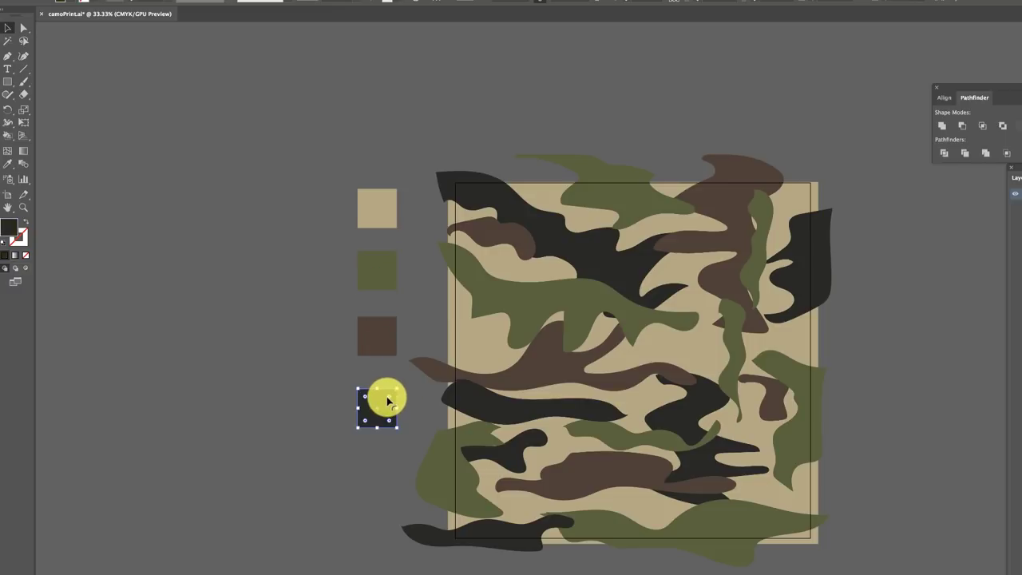
# Step: Make beige the current fill and choose the Rectangle Tool
pyautogui.scroll(-1, 391, 384)
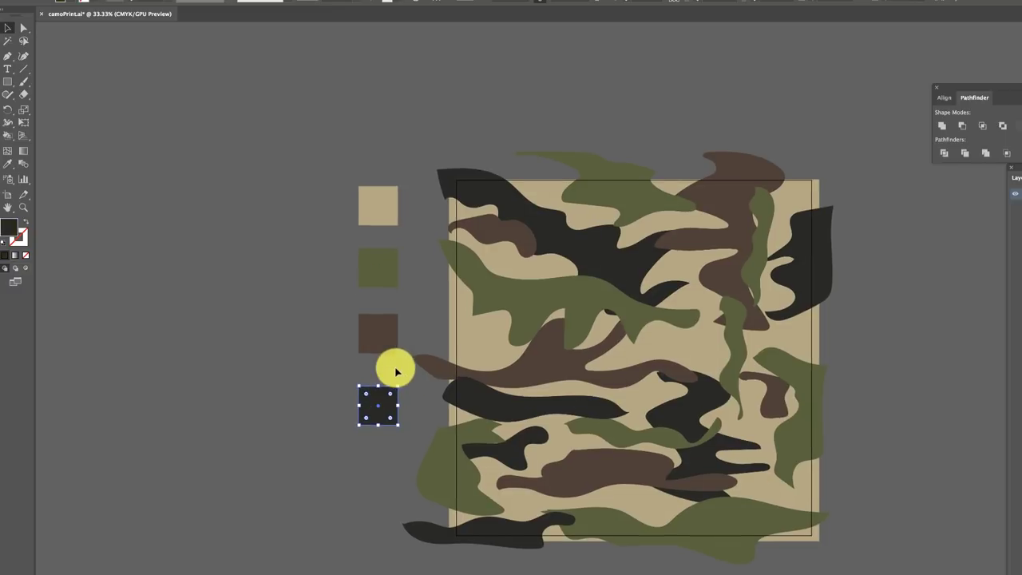
pyautogui.click(382, 214)
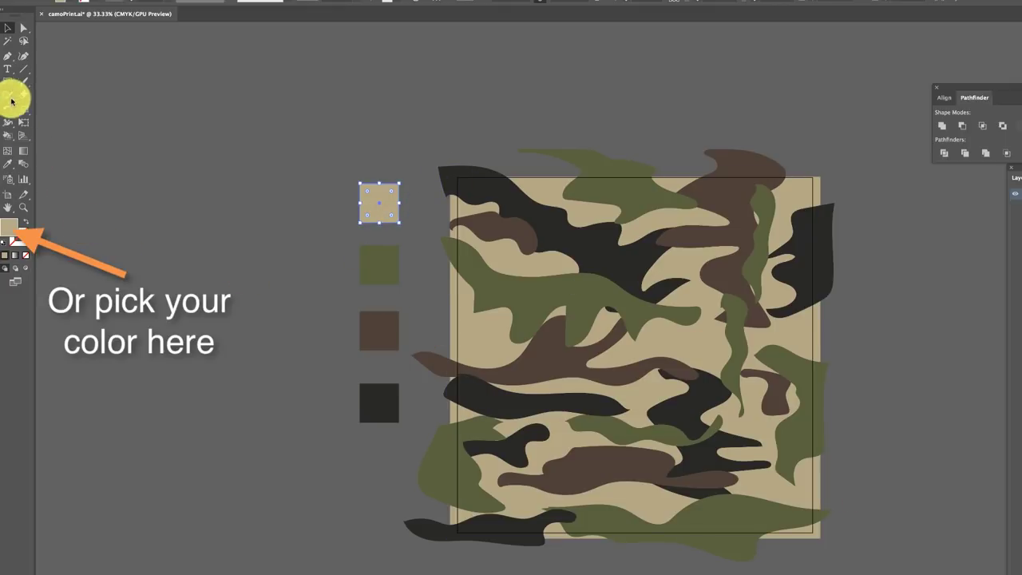
pyautogui.click(11, 83)
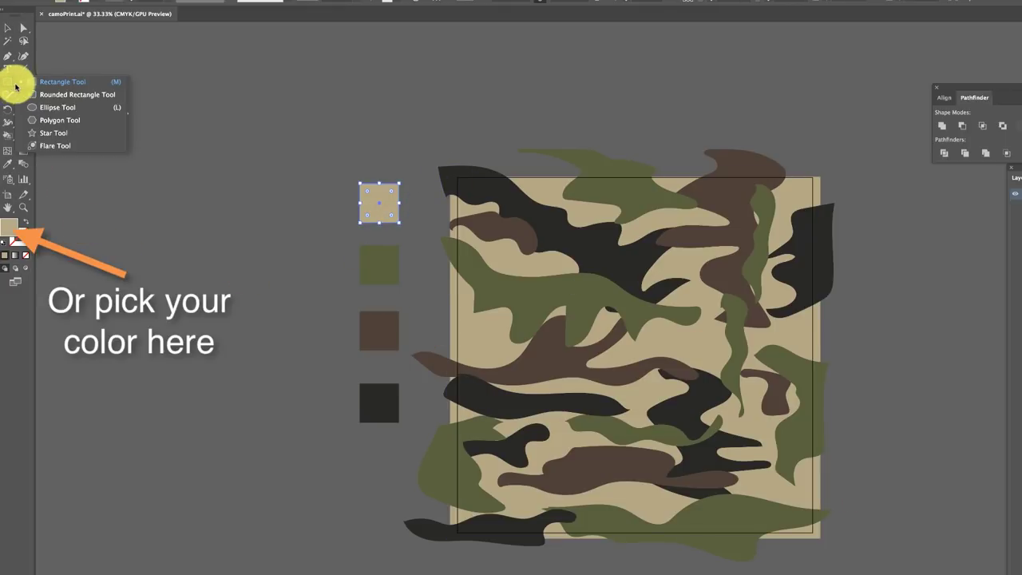
pyautogui.click(41, 86)
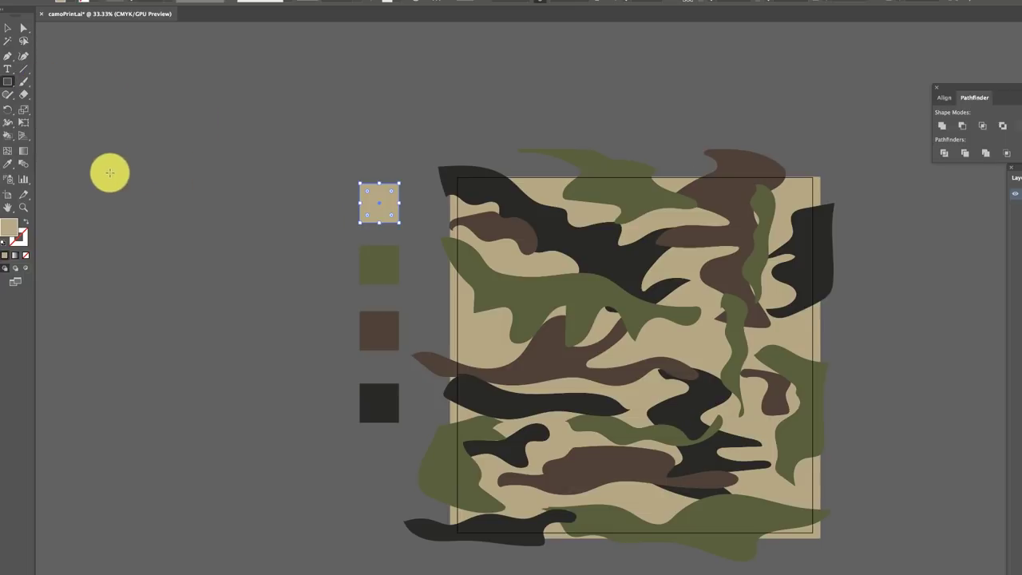
# Step: Draw a large beige square left of the swatches, then set the fill to olive
pyautogui.moveTo(77, 176); pyautogui.dragTo(334, 445)
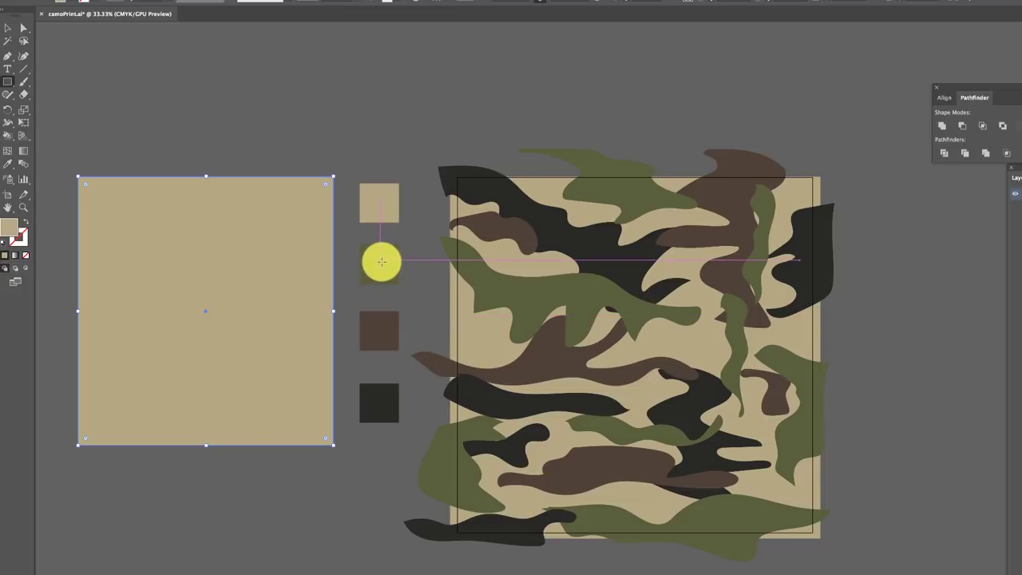
pyautogui.press('v')
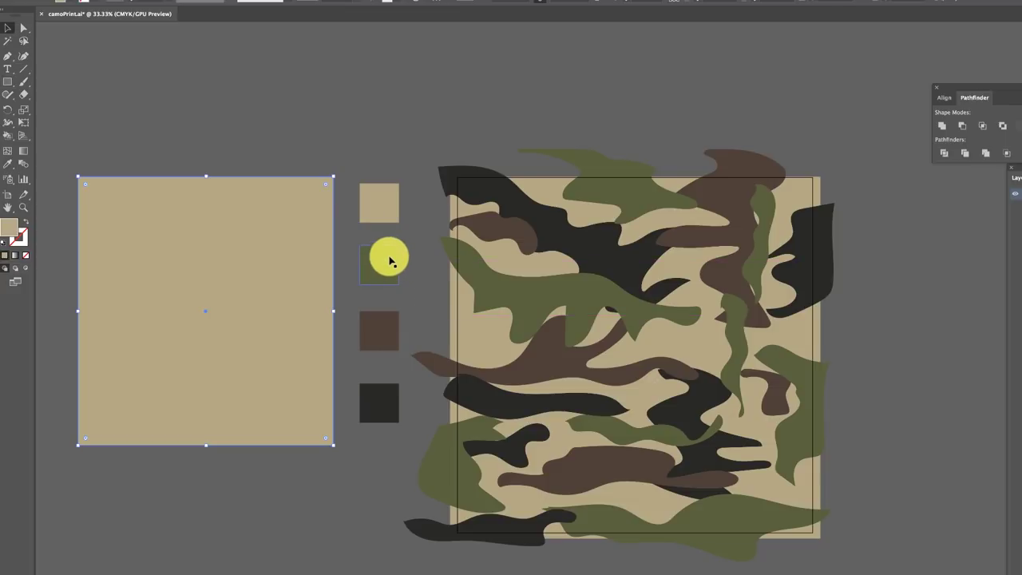
pyautogui.click(391, 270)
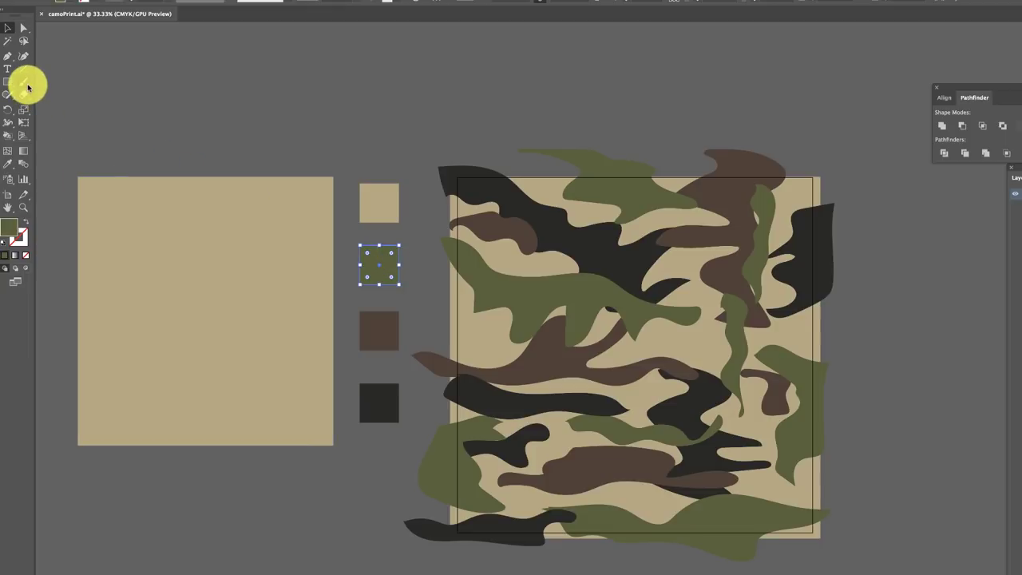
# Step: Enable Fill new brush strokes for the Paintbrush and paint three wavy olive blobs on the square
pyautogui.doubleClick(24, 82)
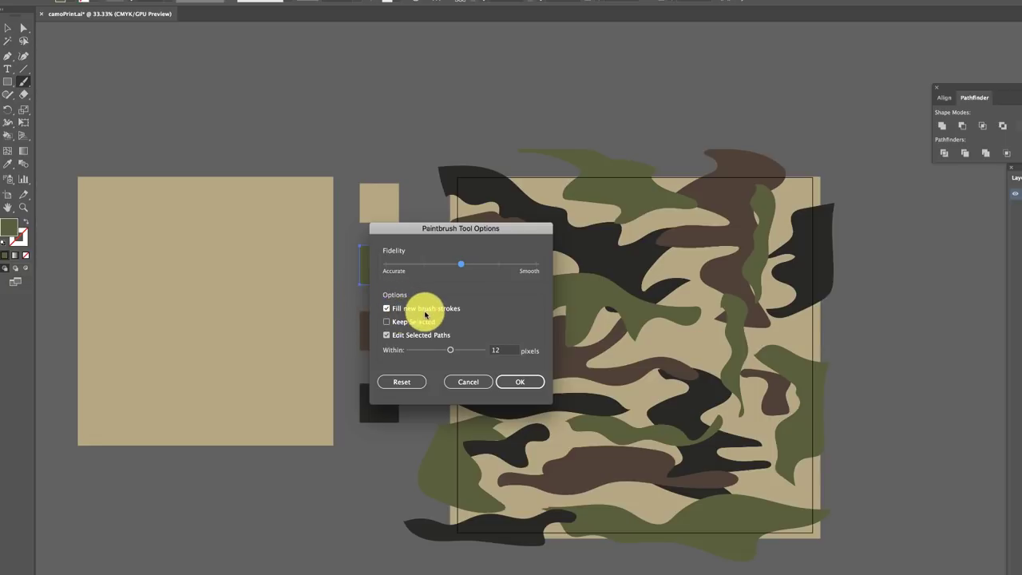
pyautogui.click(520, 383)
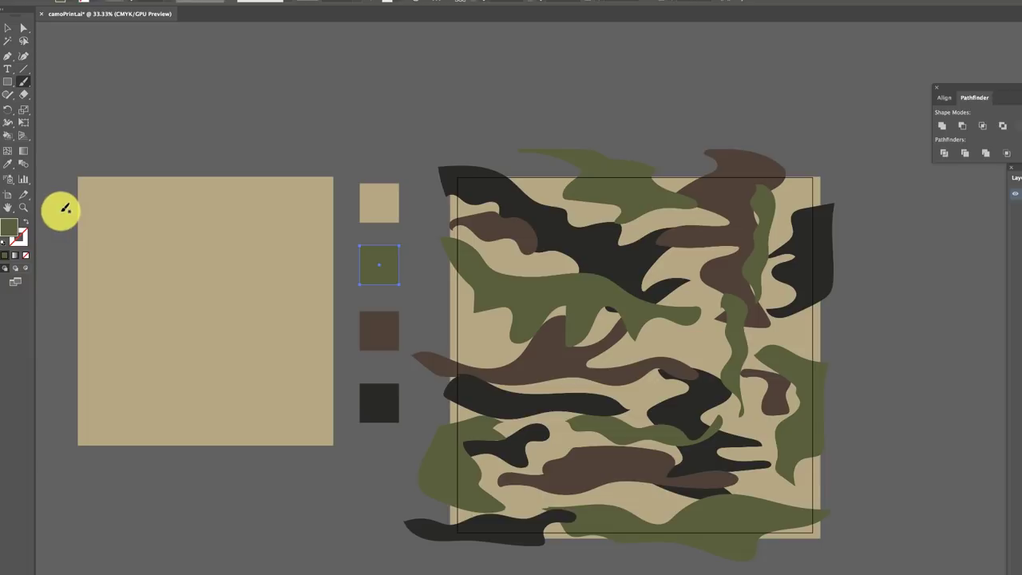
pyautogui.moveTo(71, 196)
pyautogui.mouseDown()
pyautogui.moveTo(164, 196)
pyautogui.moveTo(209, 215)
pyautogui.moveTo(254, 199)
pyautogui.moveTo(278, 219)
pyautogui.moveTo(298, 203)
pyautogui.moveTo(304, 237)
pyautogui.moveTo(256, 283)
pyautogui.moveTo(223, 259)
pyautogui.moveTo(219, 240)
pyautogui.moveTo(206, 280)
pyautogui.moveTo(195, 245)
pyautogui.moveTo(174, 252)
pyautogui.moveTo(128, 232)
pyautogui.moveTo(90, 234)
pyautogui.moveTo(63, 206)
pyautogui.mouseUp()
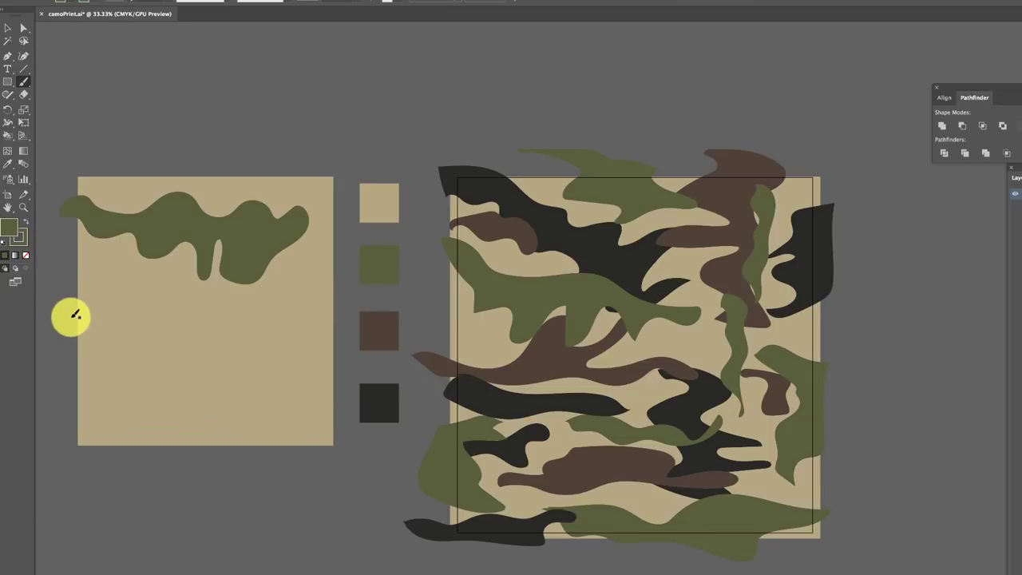
pyautogui.moveTo(69, 303)
pyautogui.mouseDown()
pyautogui.moveTo(303, 301)
pyautogui.moveTo(269, 338)
pyautogui.moveTo(215, 340)
pyautogui.moveTo(122, 333)
pyautogui.moveTo(73, 320)
pyautogui.moveTo(65, 305)
pyautogui.mouseUp()
pyautogui.moveTo(222, 367)
pyautogui.mouseDown()
pyautogui.moveTo(250, 356)
pyautogui.moveTo(357, 369)
pyautogui.moveTo(336, 408)
pyautogui.moveTo(225, 392)
pyautogui.moveTo(222, 366)
pyautogui.mouseUp()
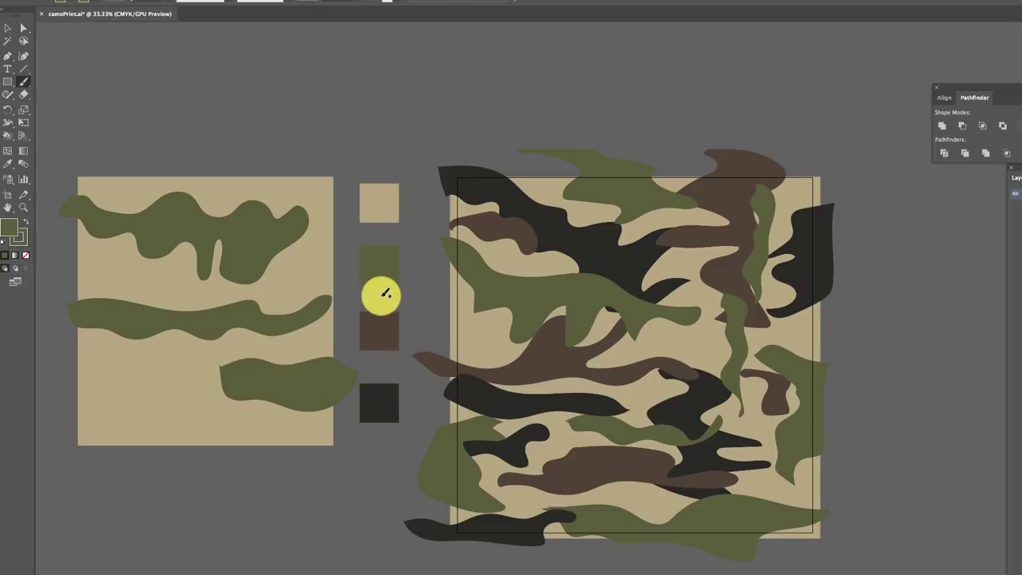
# Step: Switch the fill to brown and paint four brown blobs among the olive shapes
pyautogui.press('v')
pyautogui.click(389, 345)
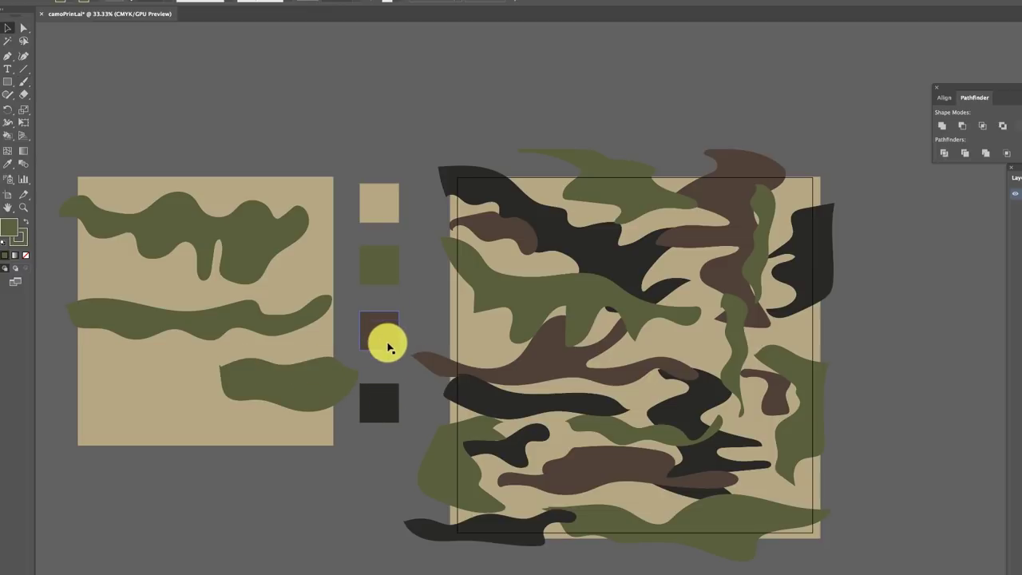
pyautogui.click(390, 341)
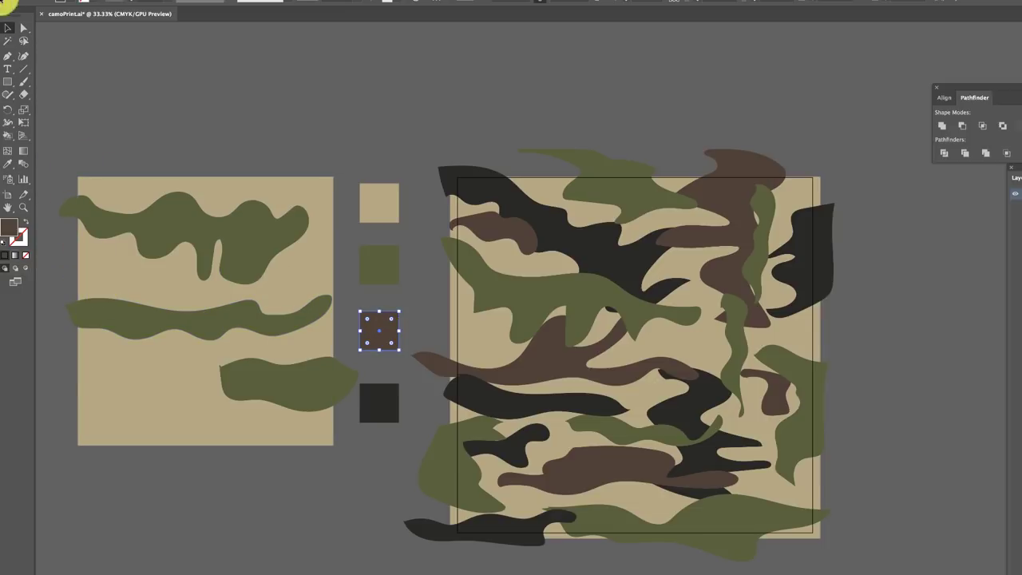
pyautogui.press('b')
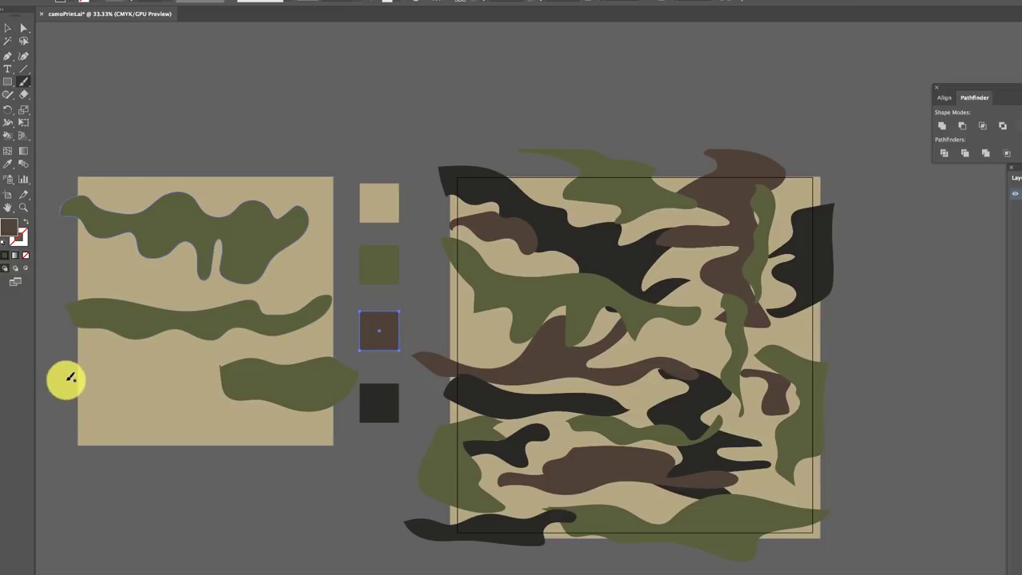
pyautogui.moveTo(97, 183)
pyautogui.mouseDown()
pyautogui.moveTo(226, 176)
pyautogui.moveTo(266, 195)
pyautogui.moveTo(254, 212)
pyautogui.moveTo(96, 180)
pyautogui.mouseUp()
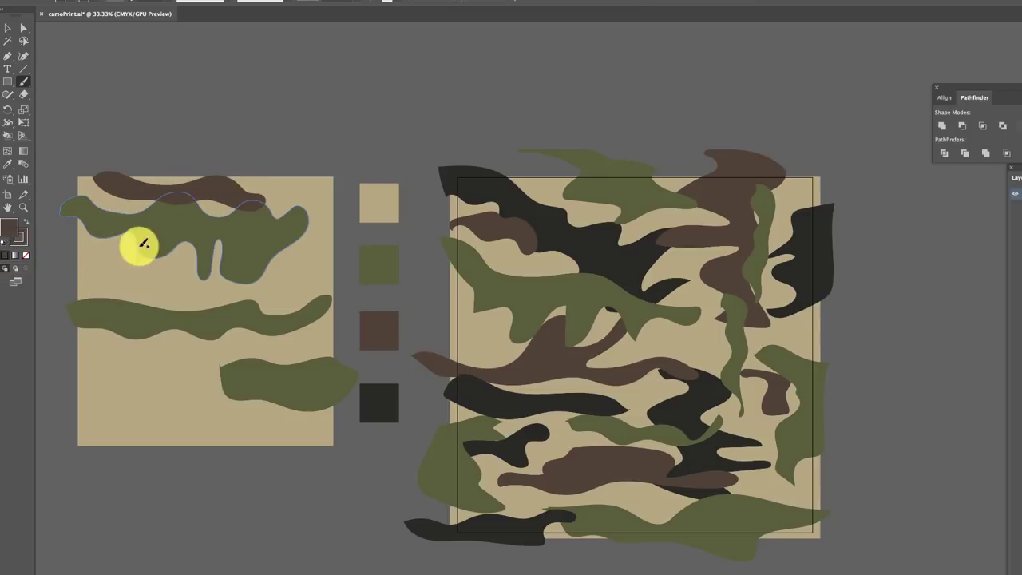
pyautogui.moveTo(134, 264)
pyautogui.mouseDown()
pyautogui.moveTo(206, 260)
pyautogui.moveTo(247, 275)
pyautogui.moveTo(159, 299)
pyautogui.moveTo(106, 280)
pyautogui.moveTo(90, 260)
pyautogui.moveTo(137, 265)
pyautogui.mouseUp()
pyautogui.moveTo(153, 347)
pyautogui.mouseDown()
pyautogui.moveTo(231, 316)
pyautogui.moveTo(294, 322)
pyautogui.moveTo(311, 352)
pyautogui.moveTo(229, 351)
pyautogui.moveTo(153, 348)
pyautogui.mouseUp()
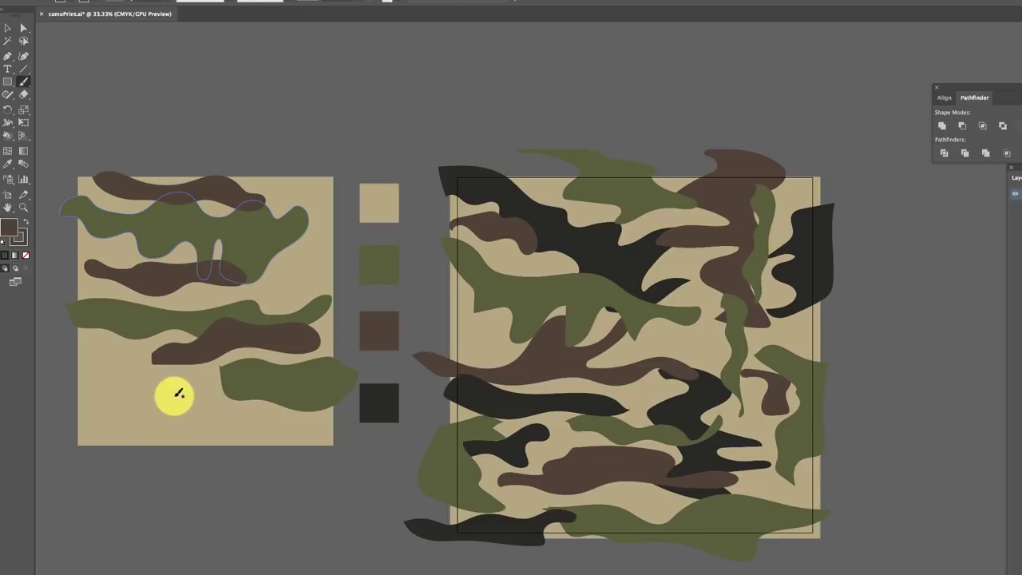
pyautogui.moveTo(138, 395)
pyautogui.mouseDown()
pyautogui.moveTo(316, 402)
pyautogui.moveTo(311, 436)
pyautogui.moveTo(178, 424)
pyautogui.moveTo(142, 395)
pyautogui.mouseUp()
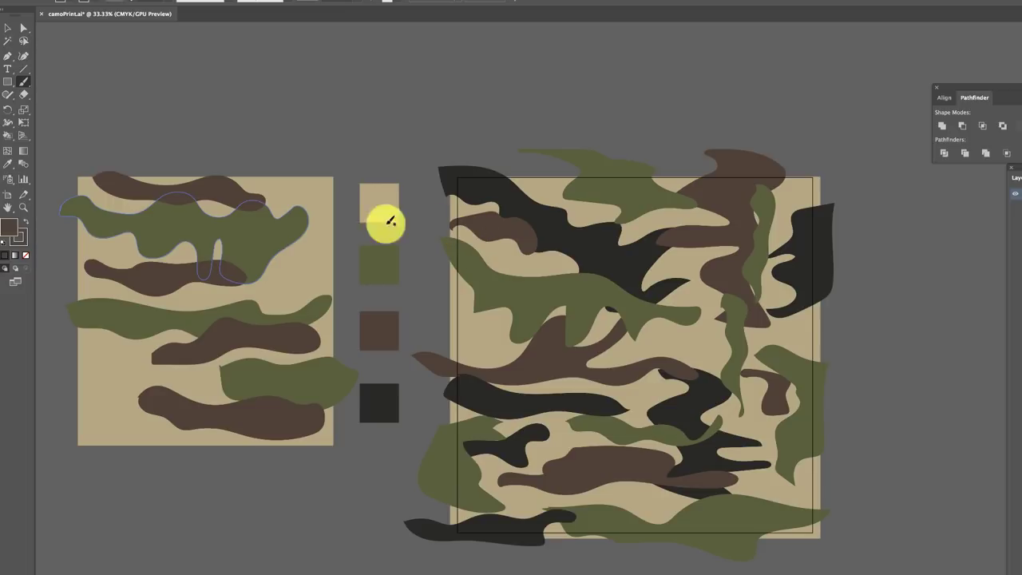
# Step: Delete the practice square and four swatches, then begin exporting through the File menu
pyautogui.press('v')
pyautogui.moveTo(106, 126)
pyautogui.mouseDown()
pyautogui.moveTo(281, 194)
pyautogui.moveTo(399, 393)
pyautogui.moveTo(413, 449)
pyautogui.moveTo(376, 388)
pyautogui.mouseUp()
pyautogui.press('Delete')
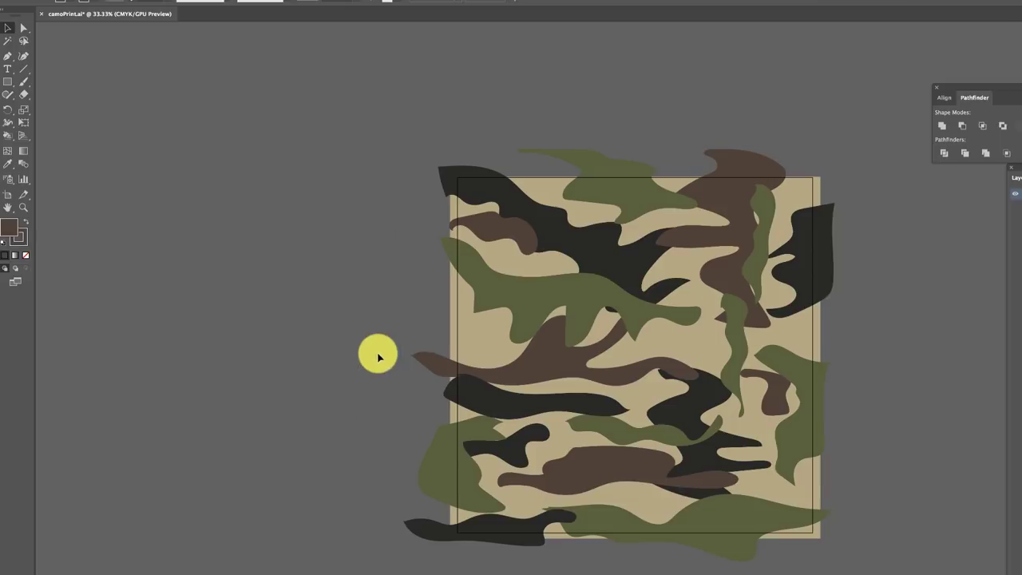
pyautogui.click(103, 3)
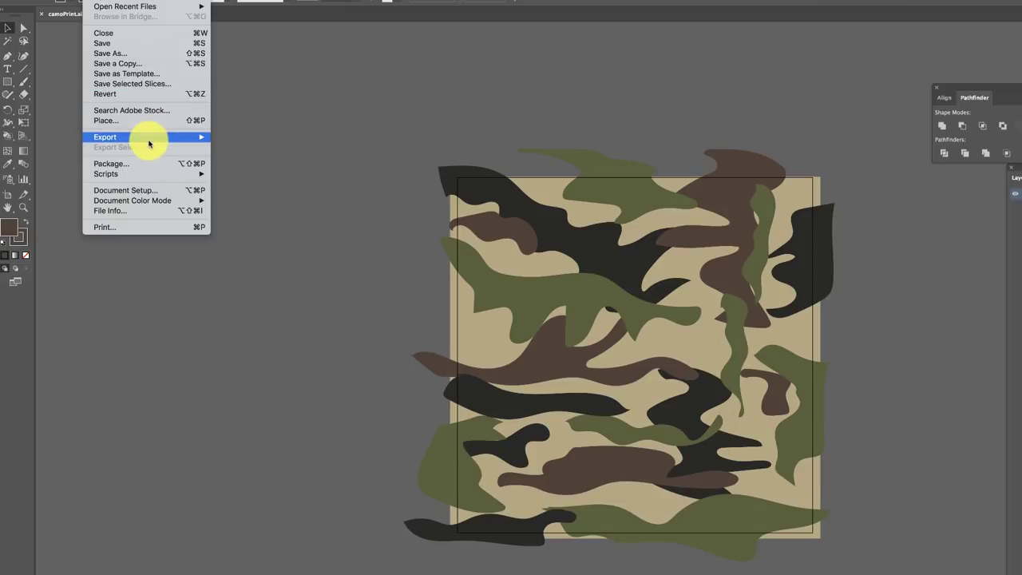
pyautogui.moveTo(148, 138)
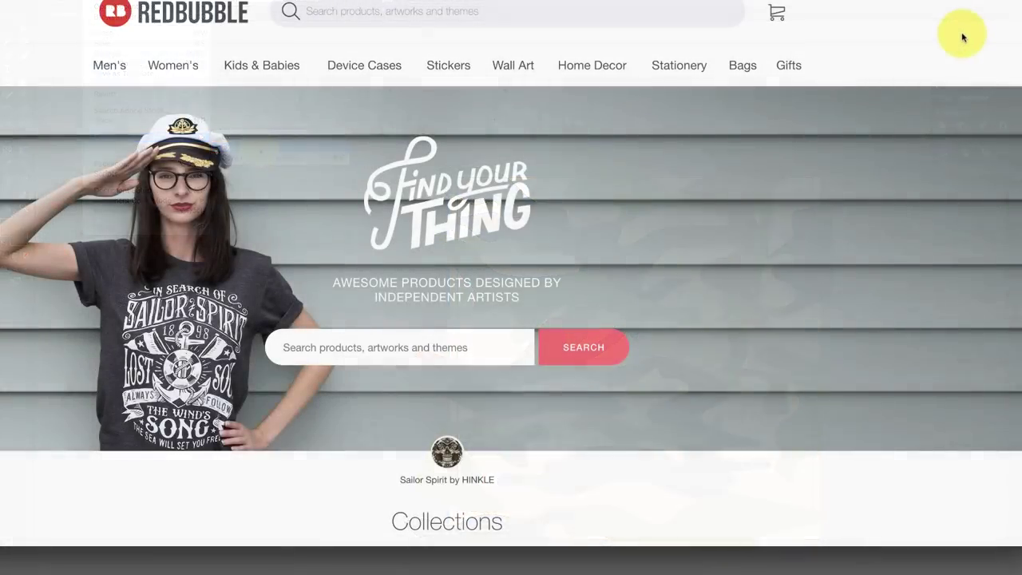
# Step: Choose Add New Work from the Redbubble account menu
pyautogui.moveTo(846, 6)
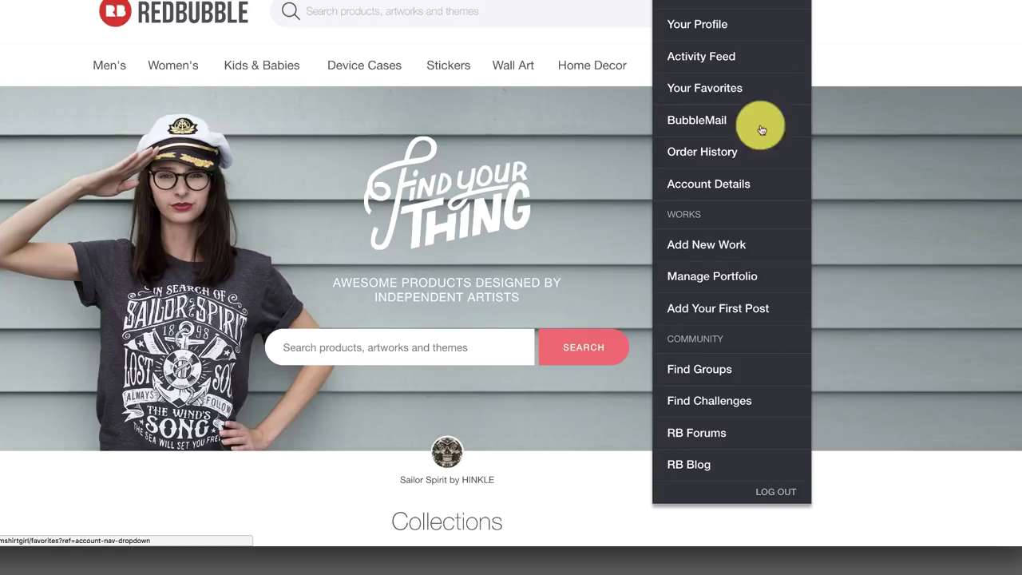
pyautogui.click(704, 247)
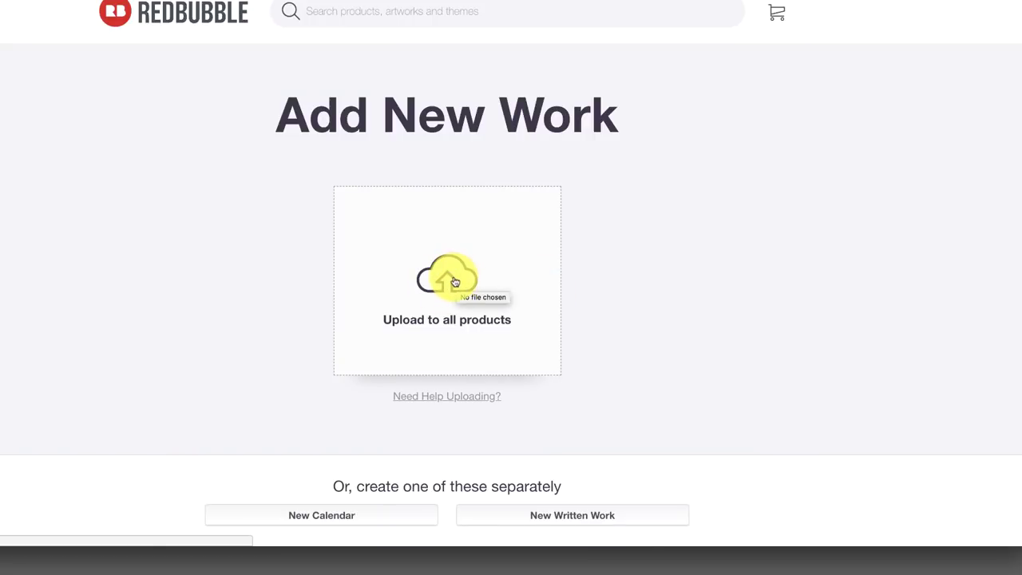
# Step: Upload the camo image to all products and disable Standard and Large Print Clothing
pyautogui.click(454, 281)
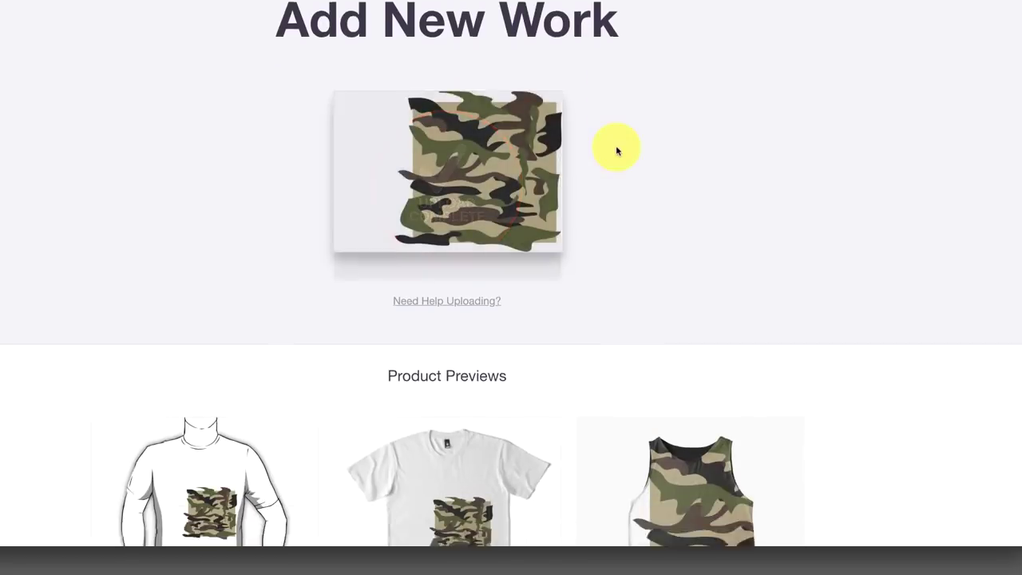
pyautogui.scroll(-5, 616, 150)
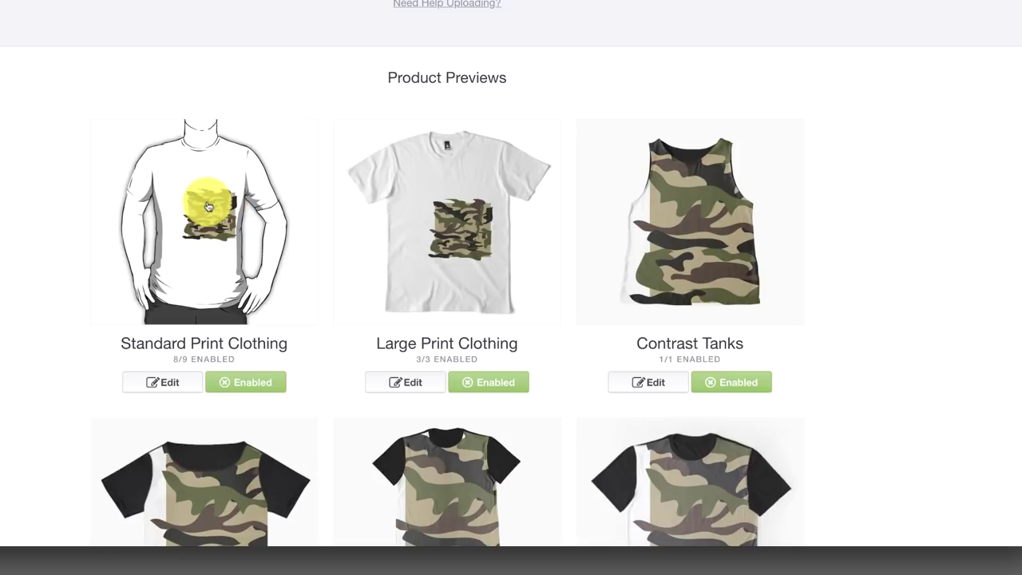
pyautogui.scroll(-1, 423, 188)
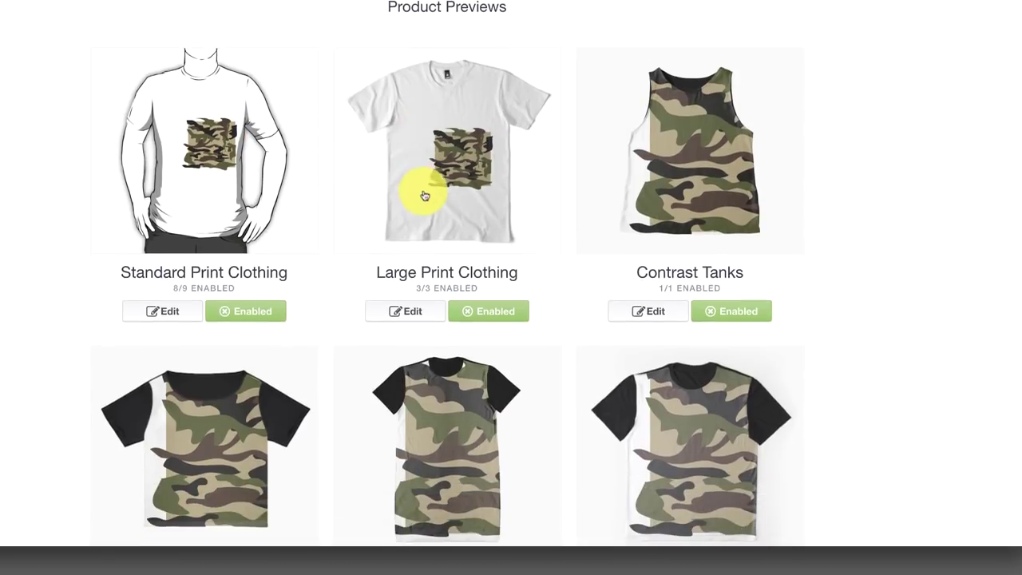
pyautogui.click(250, 312)
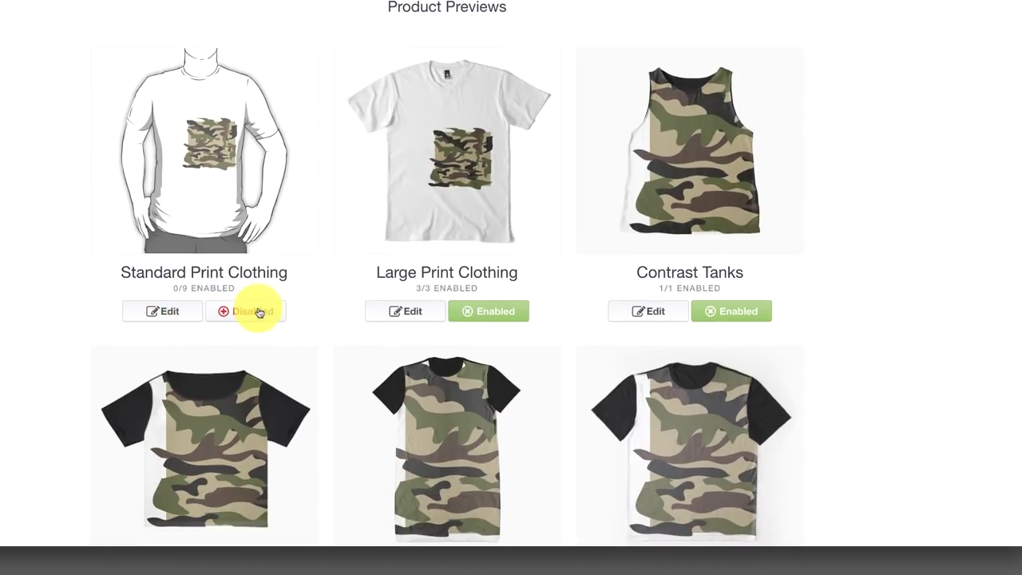
pyautogui.click(479, 313)
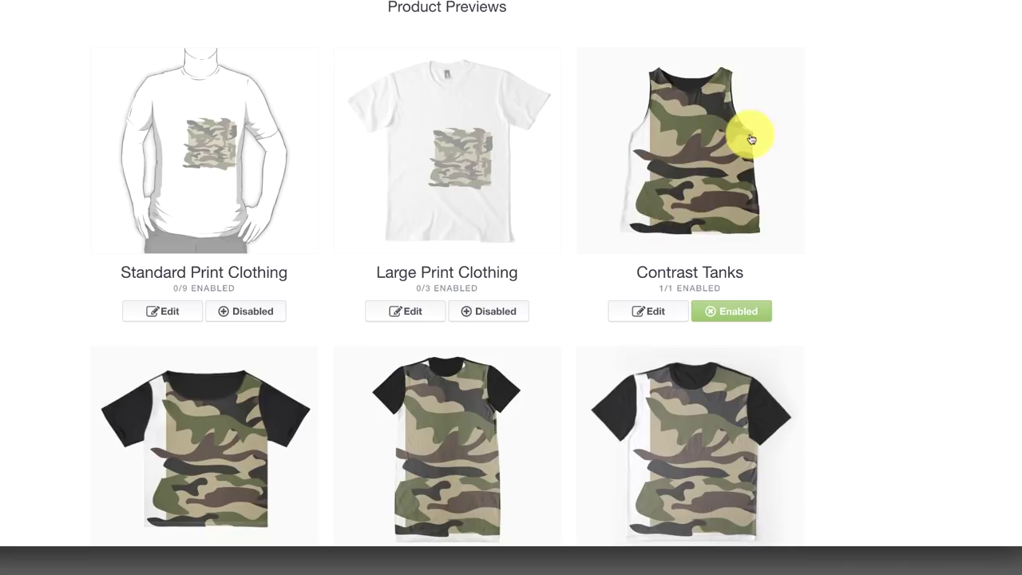
pyautogui.scroll(-8, 751, 140)
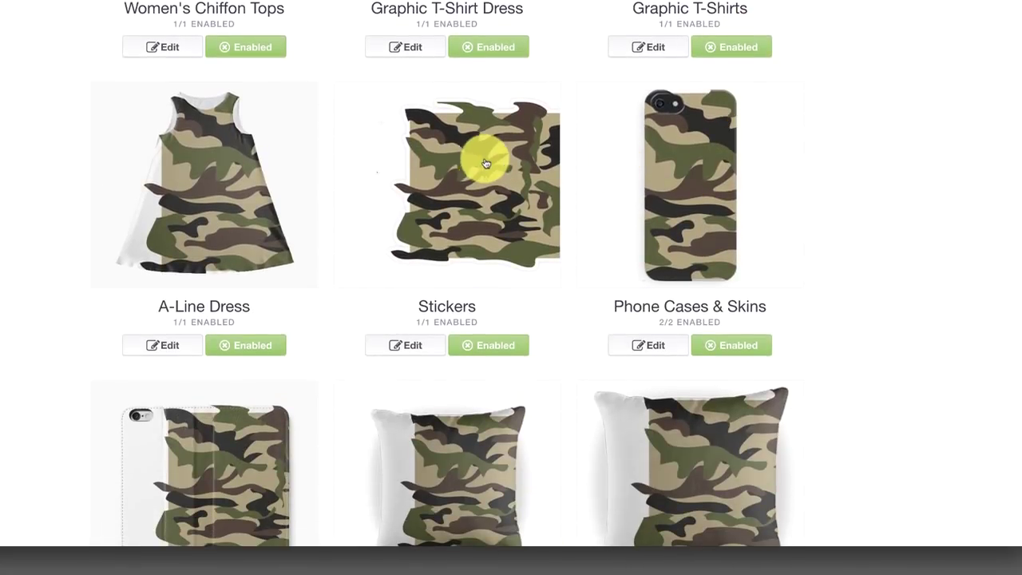
pyautogui.scroll(8, 486, 163)
# Step: Reposition the Contrast Tanks camo design, enlarge it to 65%, and apply the changes
pyautogui.click(660, 390)
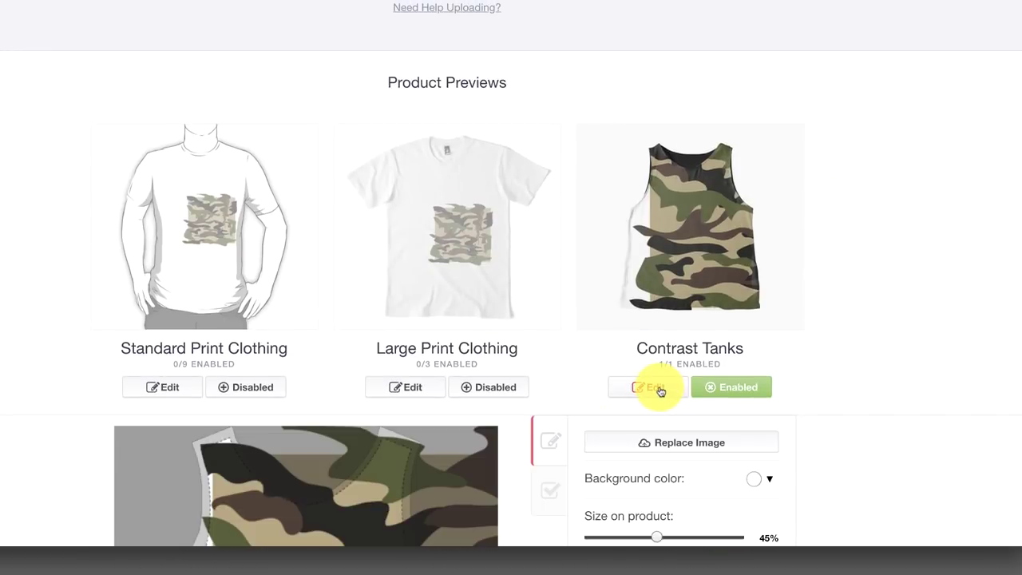
pyautogui.scroll(-4, 571, 231)
pyautogui.scroll(-1, 571, 234)
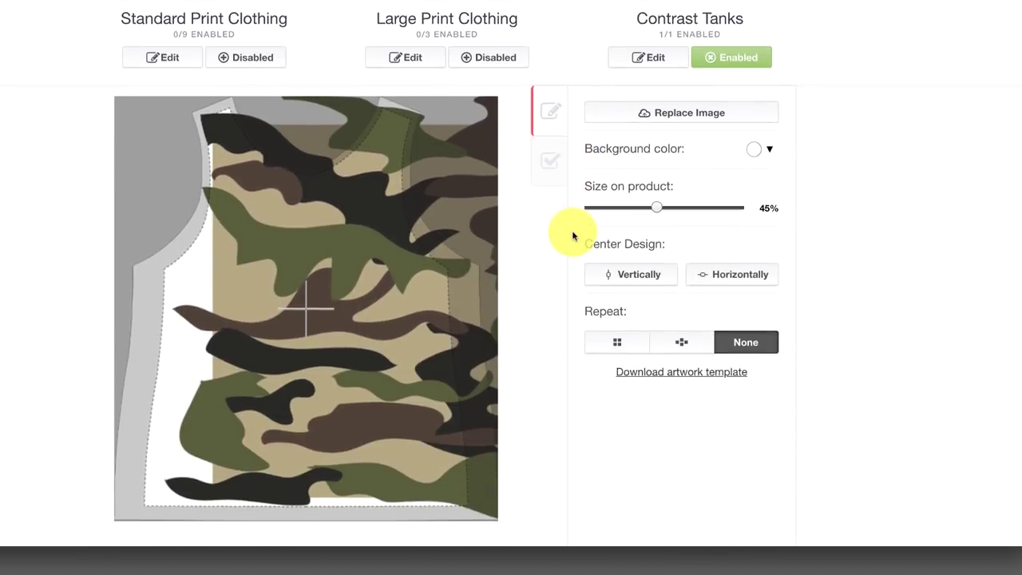
pyautogui.moveTo(369, 296); pyautogui.dragTo(294, 279)
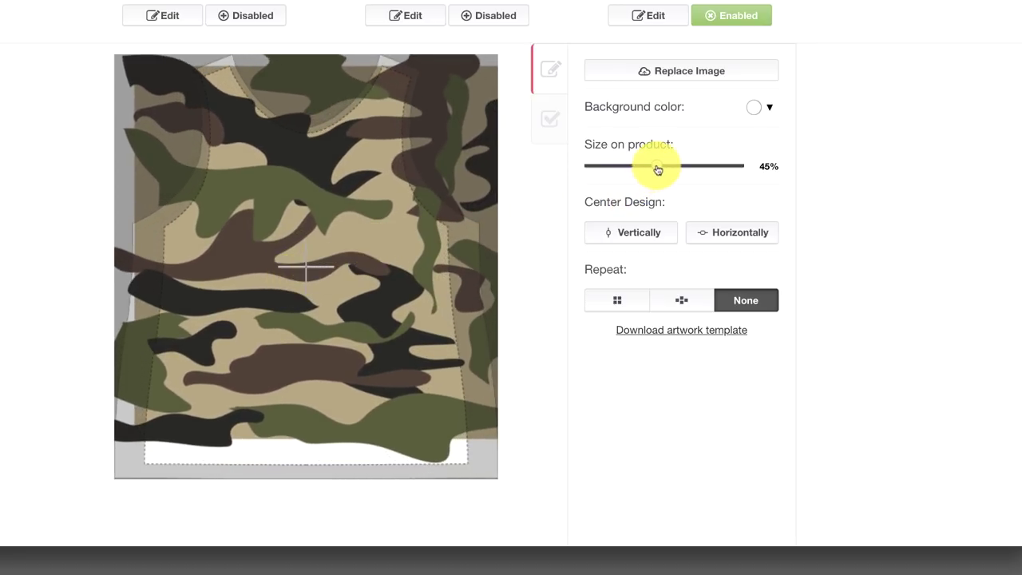
pyautogui.moveTo(658, 169); pyautogui.dragTo(687, 179)
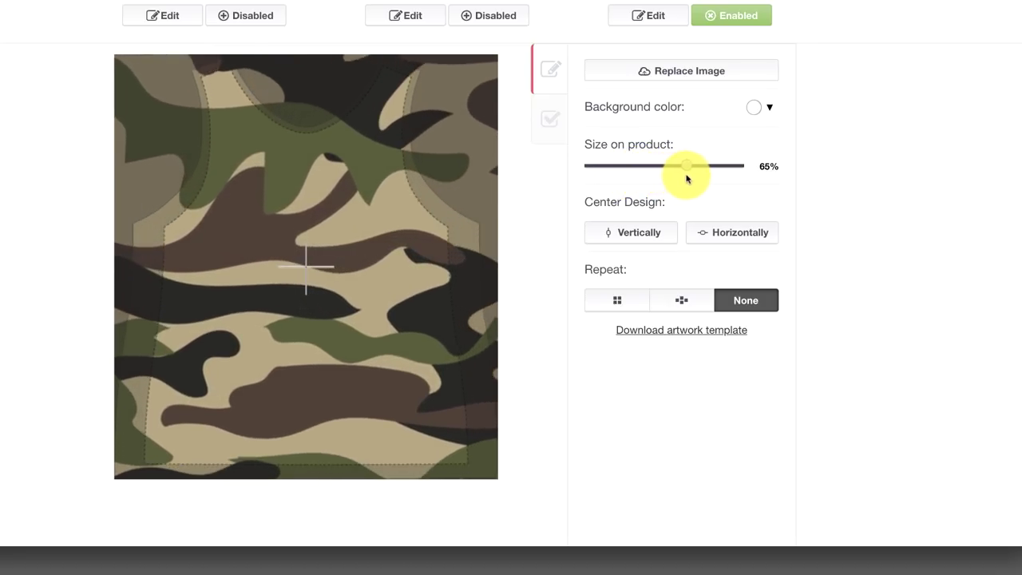
pyautogui.moveTo(313, 264); pyautogui.dragTo(327, 289)
pyautogui.scroll(-2, 719, 272)
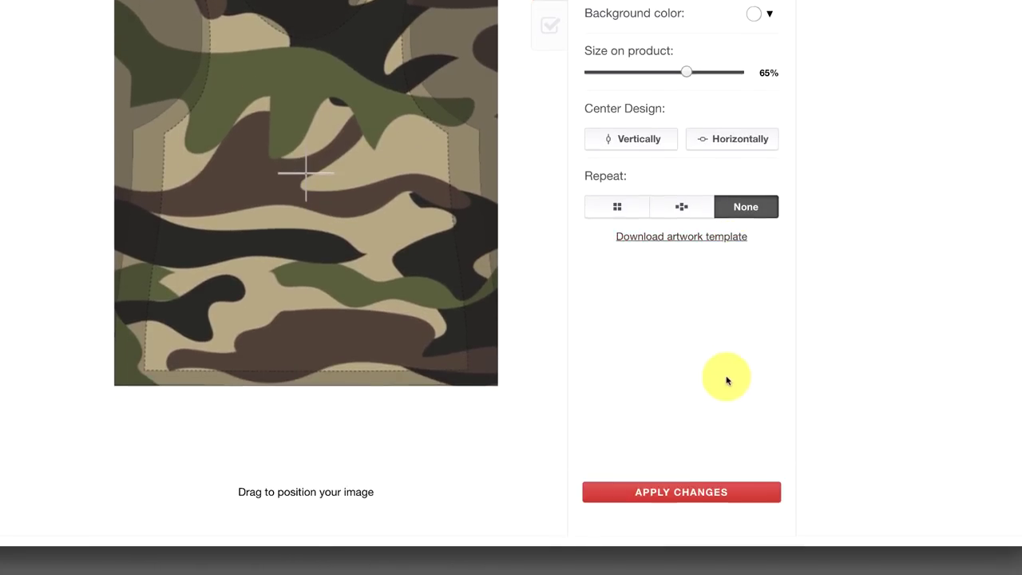
pyautogui.click(681, 492)
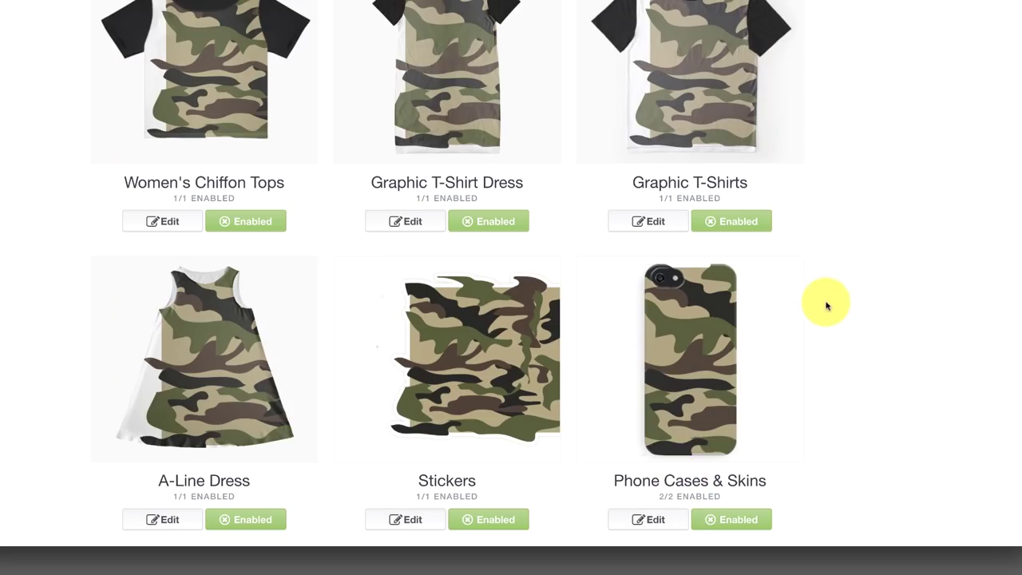
pyautogui.scroll(8, 826, 301)
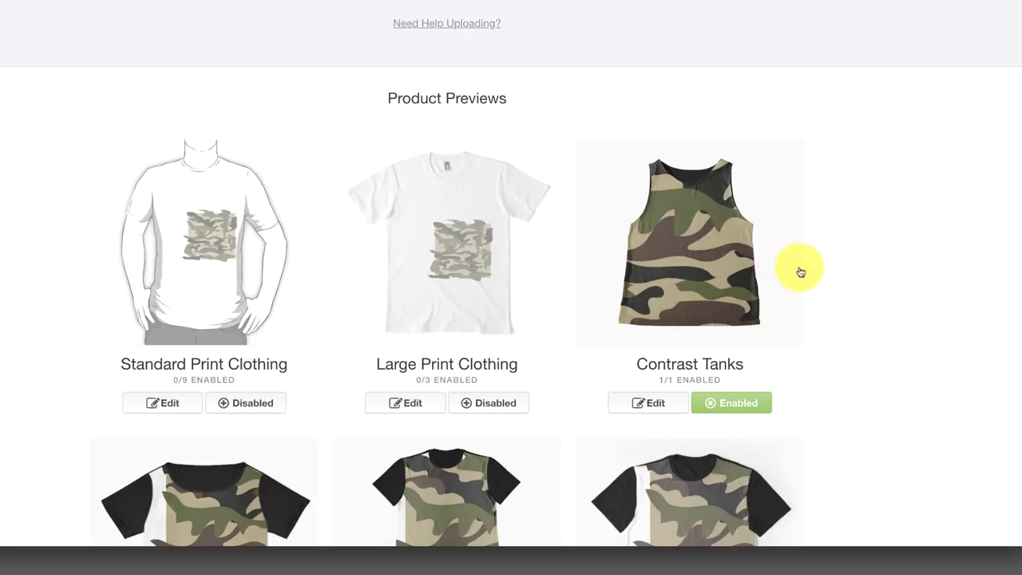
# Step: Scale the Women's Chiffon Tops design to 62%, move it down-left, and apply
pyautogui.scroll(-5, 800, 272)
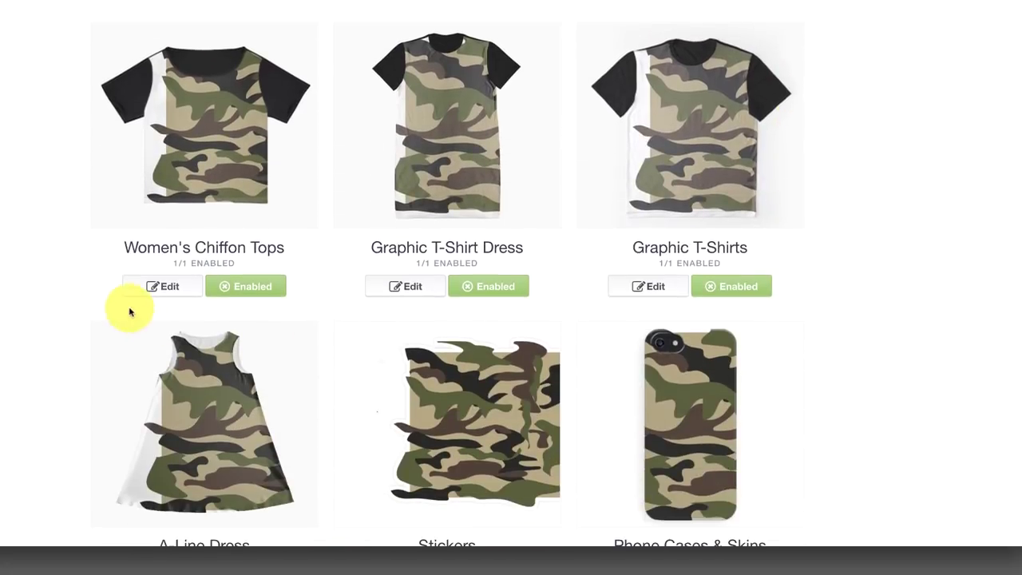
pyautogui.click(174, 288)
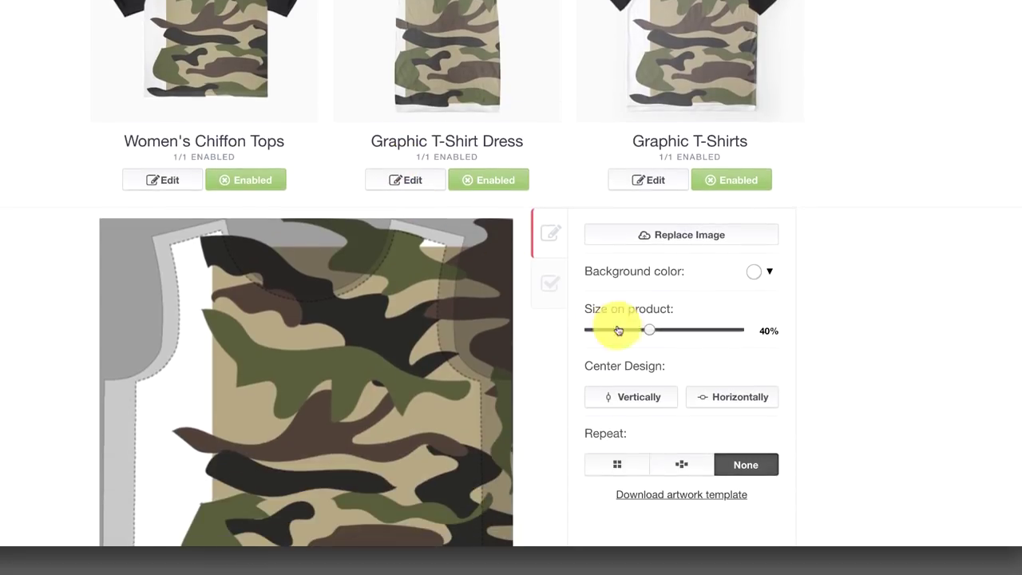
pyautogui.moveTo(658, 334); pyautogui.dragTo(683, 330)
pyautogui.moveTo(422, 372); pyautogui.dragTo(187, 441)
pyautogui.scroll(-4, 730, 376)
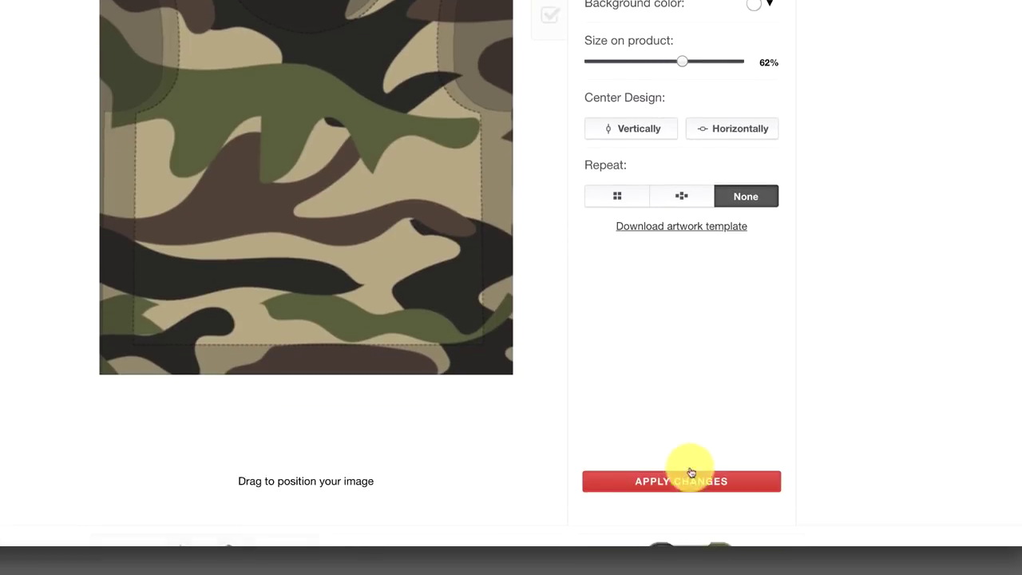
pyautogui.click(691, 472)
pyautogui.scroll(4, 675, 376)
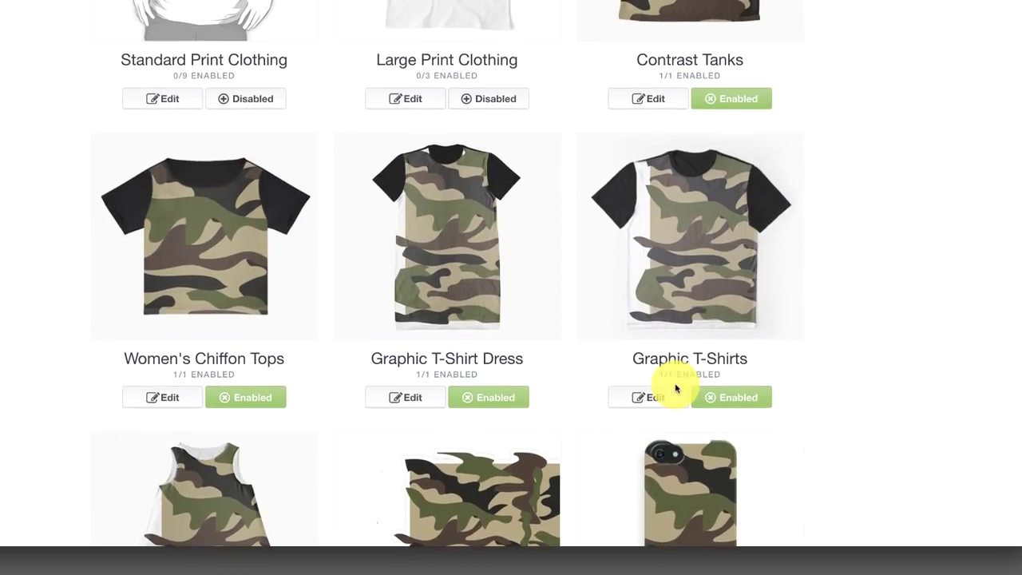
pyautogui.scroll(1, 676, 389)
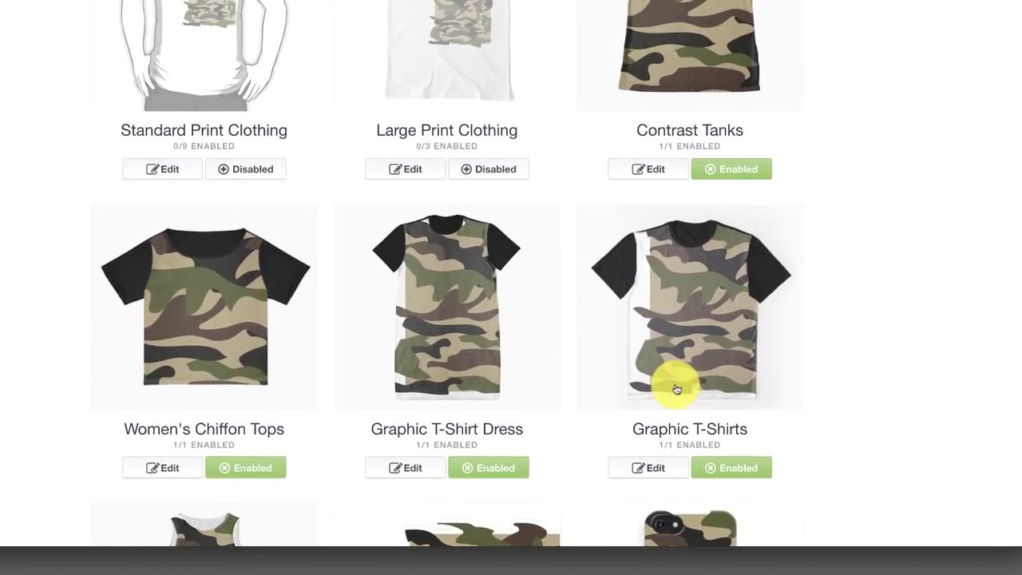
# Step: Raise the Galaxy Cases & Skins markup from 20% to 40% in the Phone Cases settings
pyautogui.scroll(-5, 677, 389)
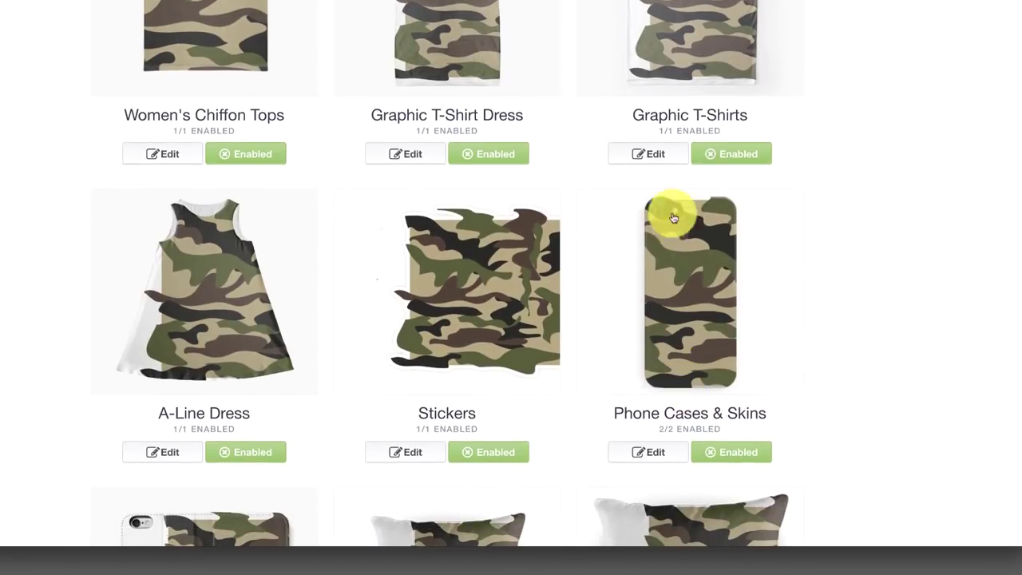
pyautogui.scroll(-2, 699, 271)
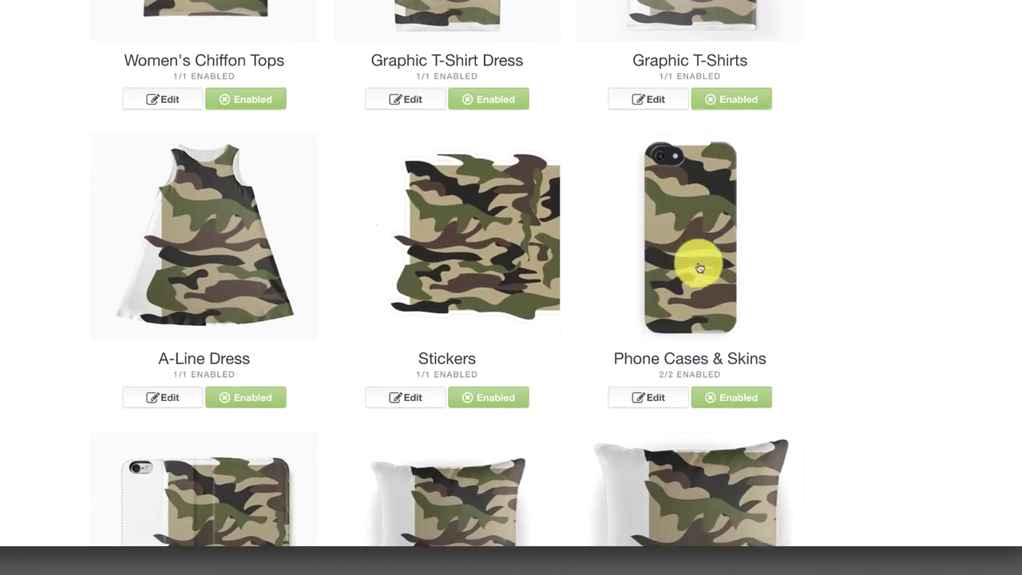
pyautogui.click(655, 357)
pyautogui.scroll(-3, 599, 212)
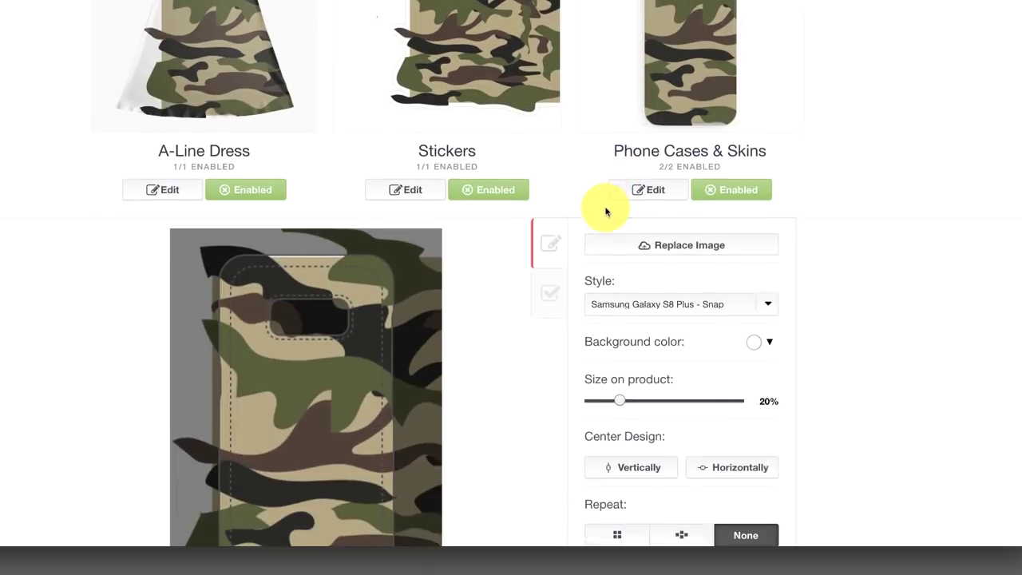
pyautogui.click(555, 285)
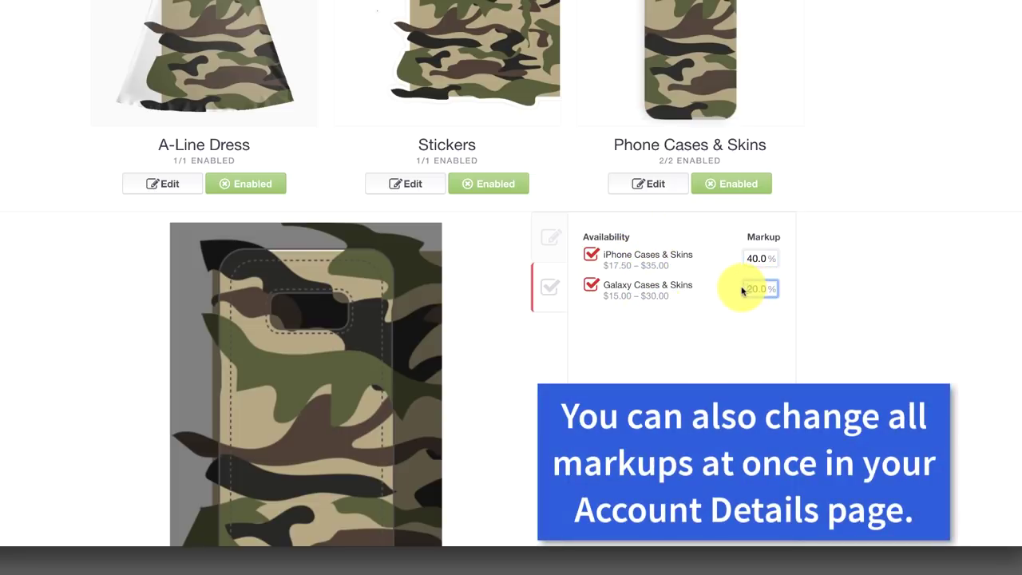
pyautogui.scroll(-5, 749, 301)
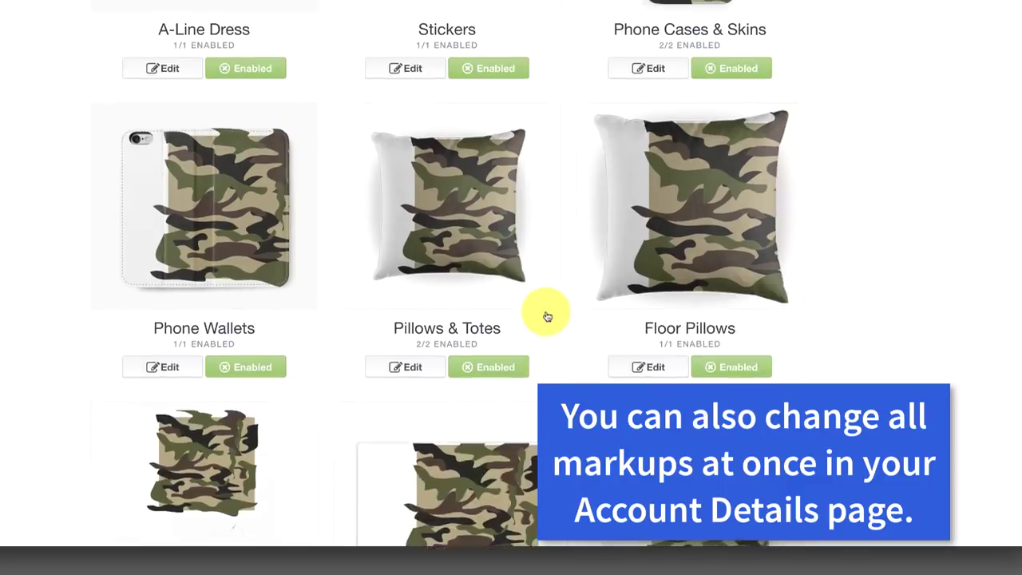
pyautogui.scroll(5, 548, 315)
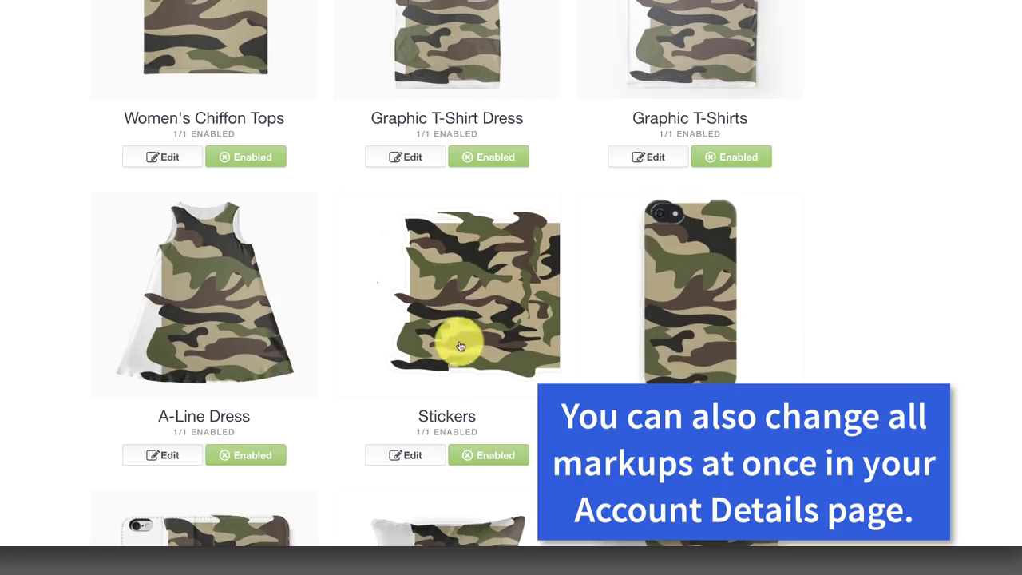
# Step: Review the Stickers product's 25% markup and apply the Stickers settings
pyautogui.click(406, 456)
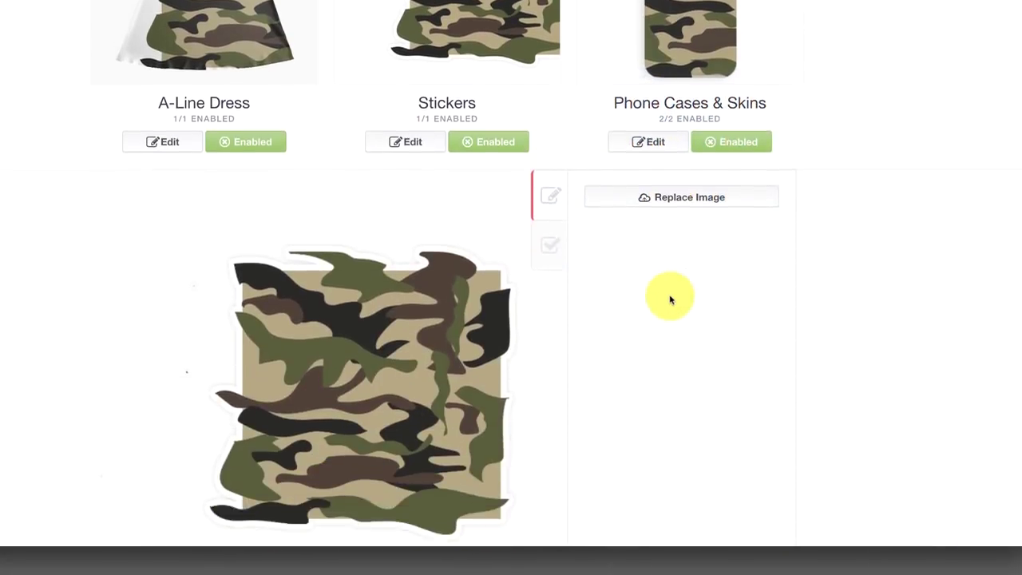
pyautogui.click(551, 208)
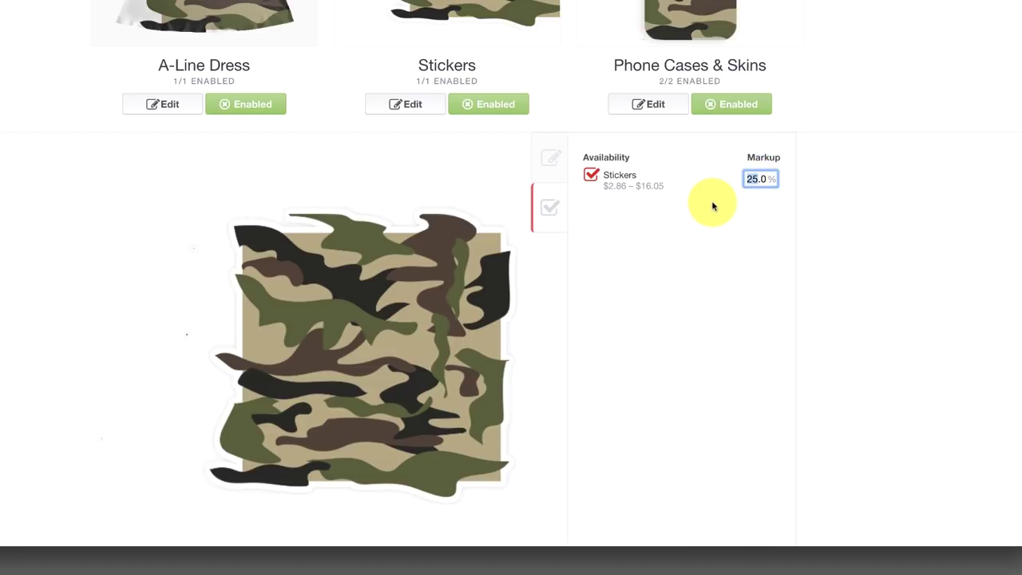
pyautogui.scroll(-1, 713, 207)
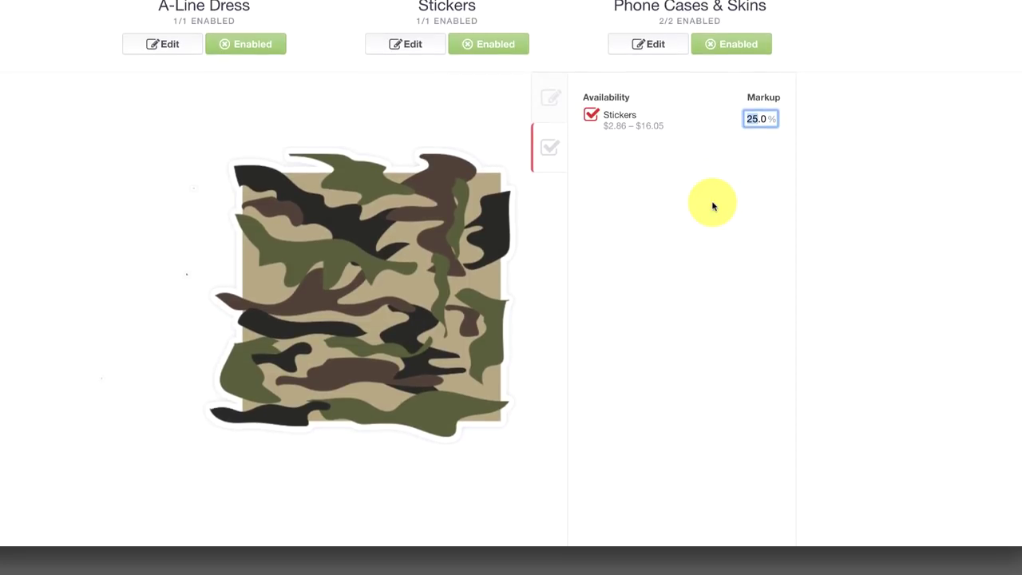
pyautogui.scroll(-2, 713, 206)
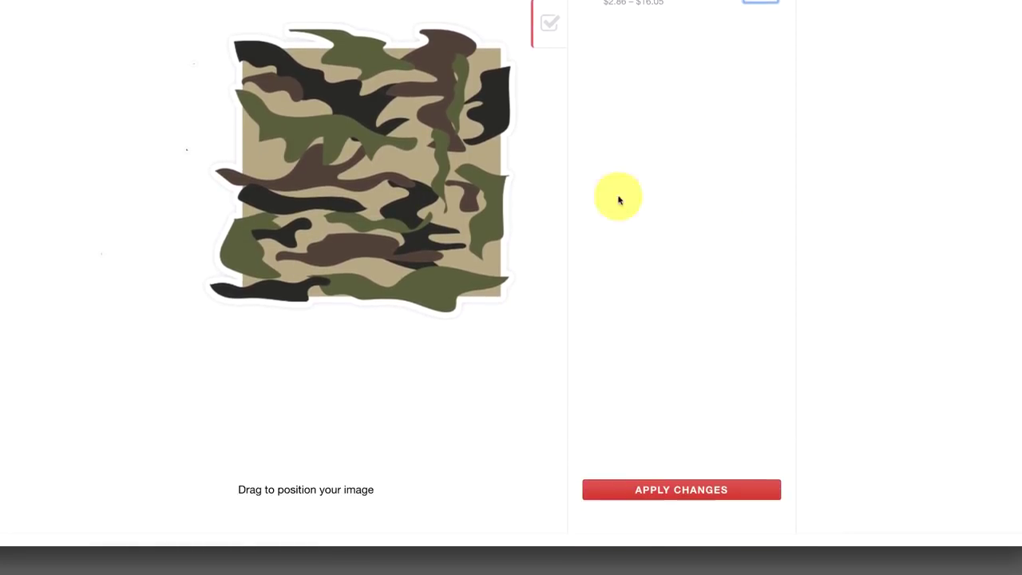
pyautogui.click(646, 491)
pyautogui.scroll(4, 646, 489)
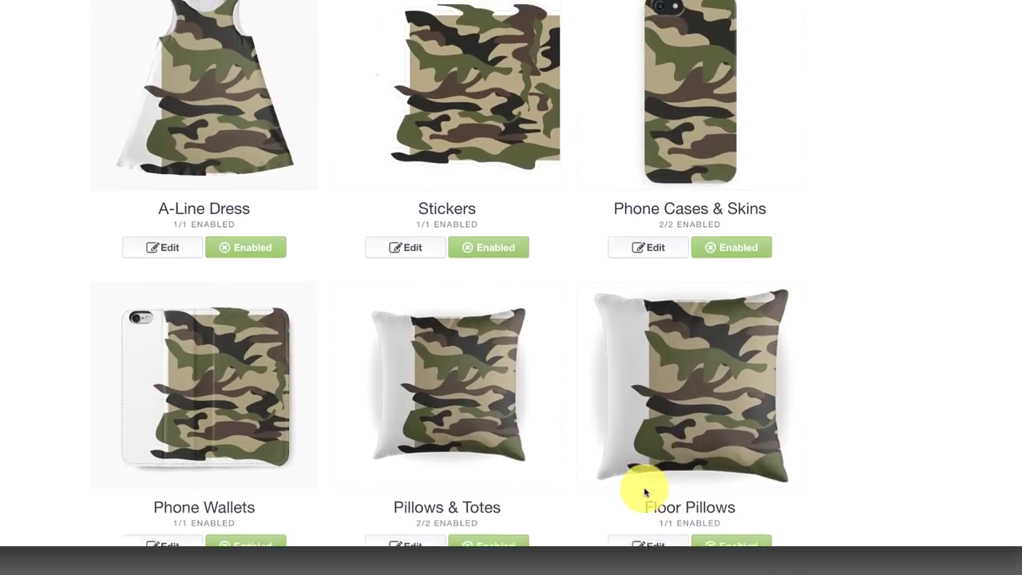
pyautogui.scroll(1, 559, 463)
# Step: Disable the Stickers product so it shows 0/1 enabled
pyautogui.click(519, 428)
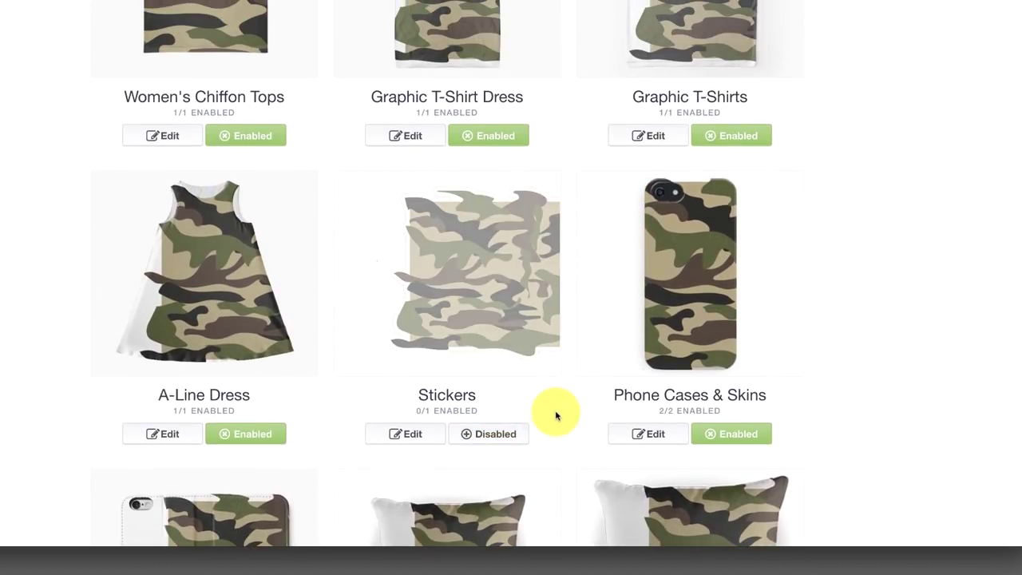
pyautogui.scroll(-1, 551, 336)
pyautogui.scroll(-10, 550, 295)
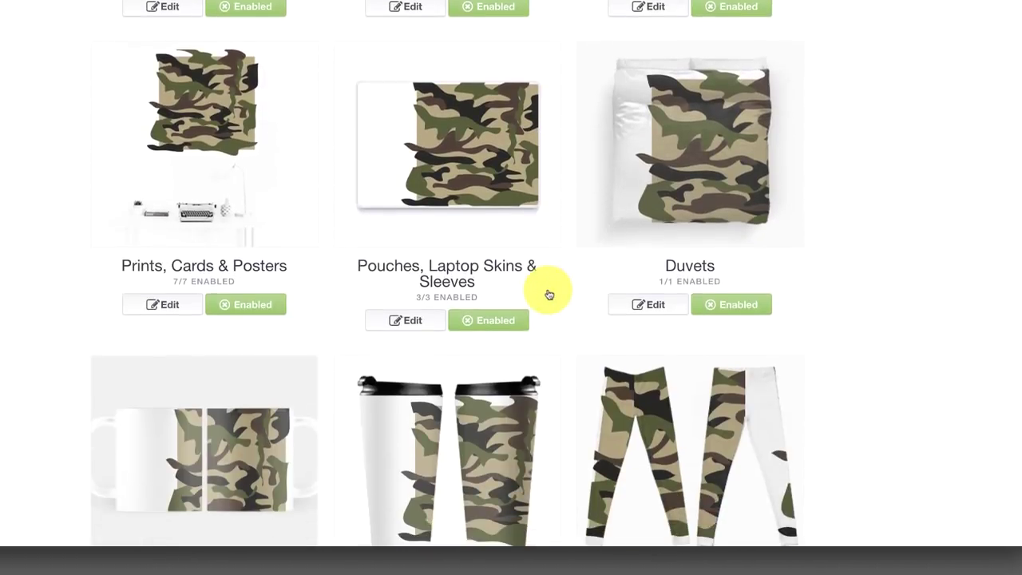
pyautogui.scroll(-2, 549, 294)
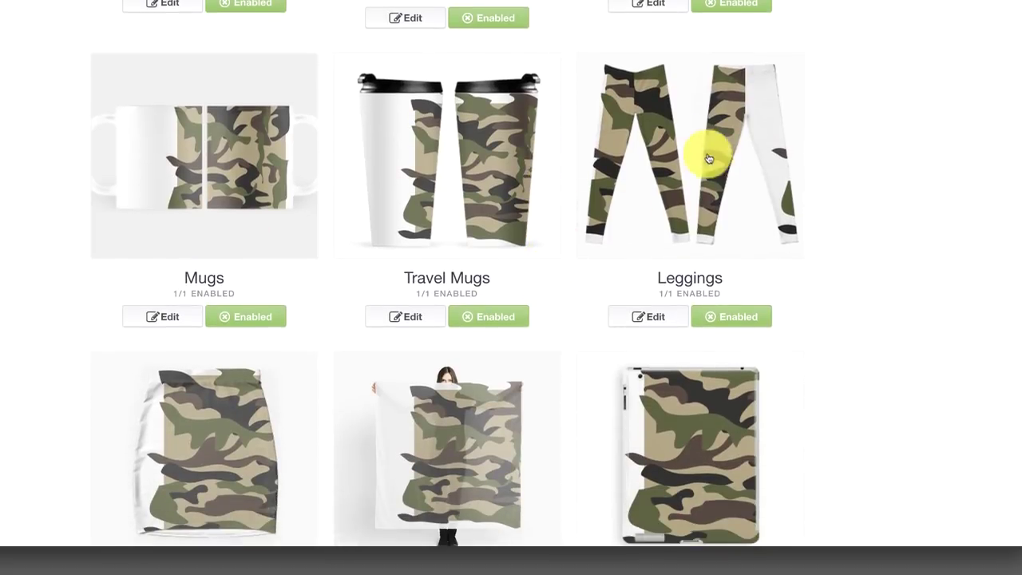
# Step: Resize the leggings camo design to 55%, reposition it, centre it vertically and apply
pyautogui.click(659, 321)
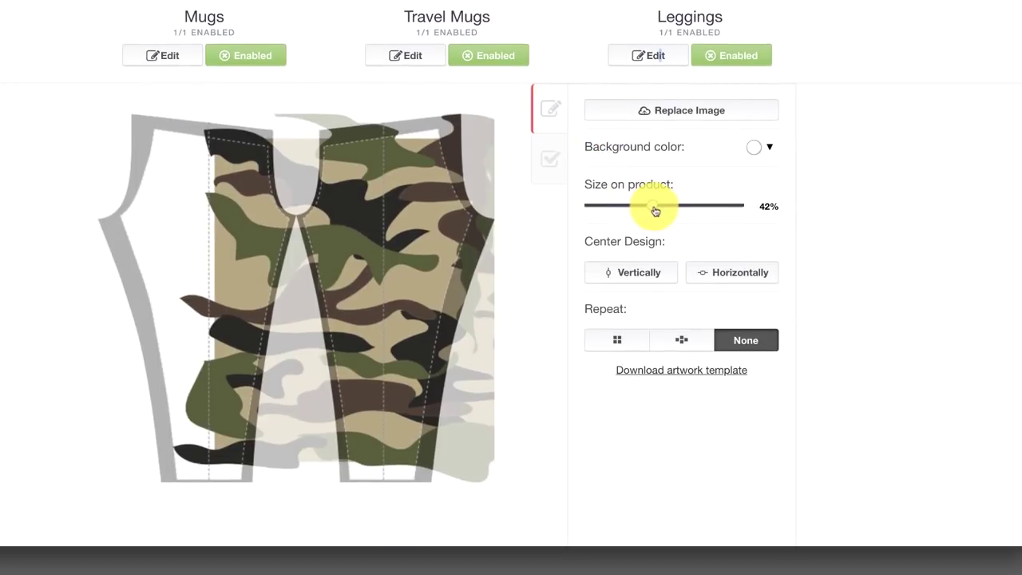
pyautogui.moveTo(655, 210); pyautogui.dragTo(718, 205)
pyautogui.moveTo(346, 283); pyautogui.dragTo(304, 312)
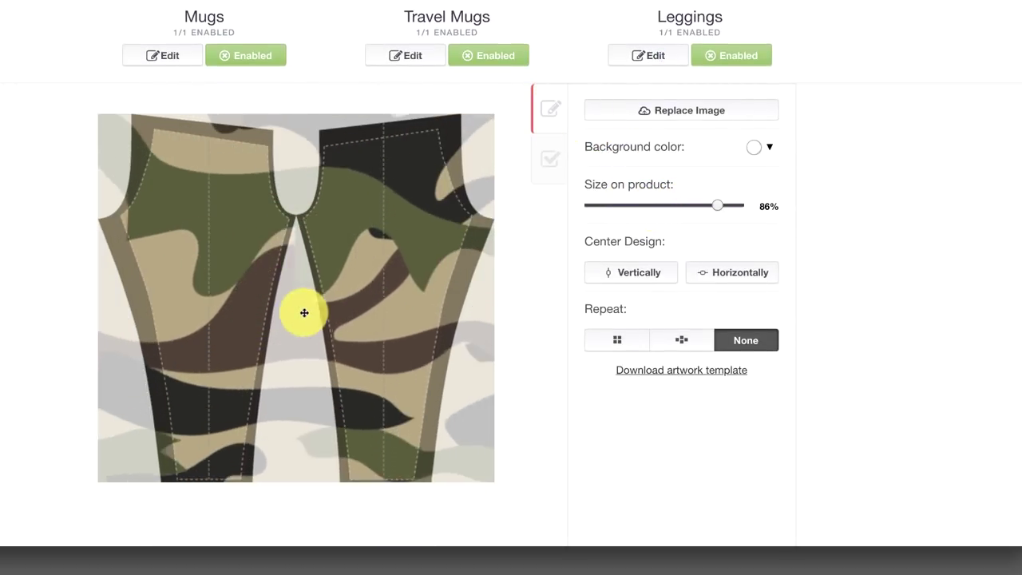
pyautogui.moveTo(714, 210); pyautogui.dragTo(671, 213)
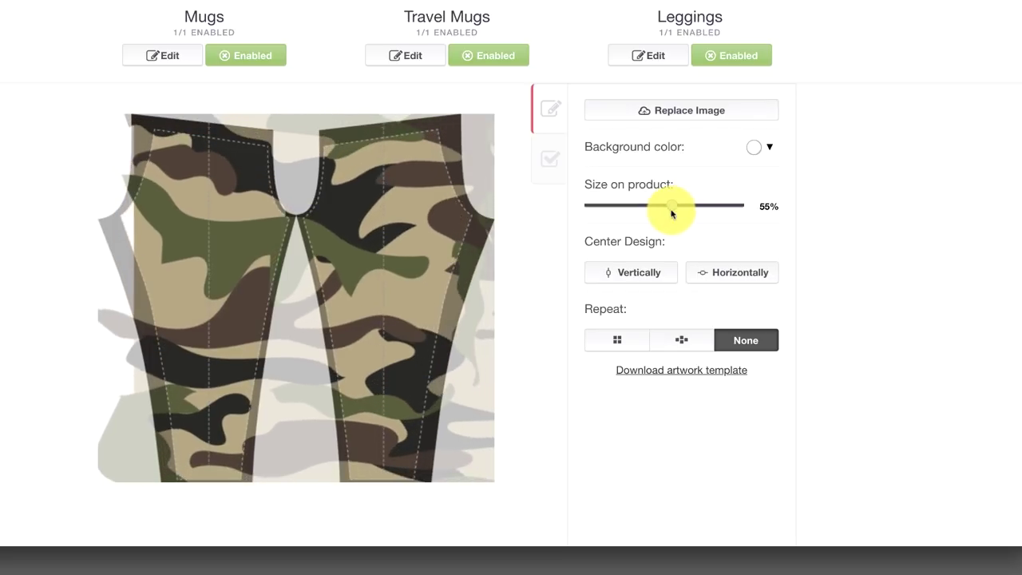
pyautogui.moveTo(450, 258)
pyautogui.mouseDown()
pyautogui.moveTo(436, 263)
pyautogui.moveTo(431, 253)
pyautogui.mouseUp()
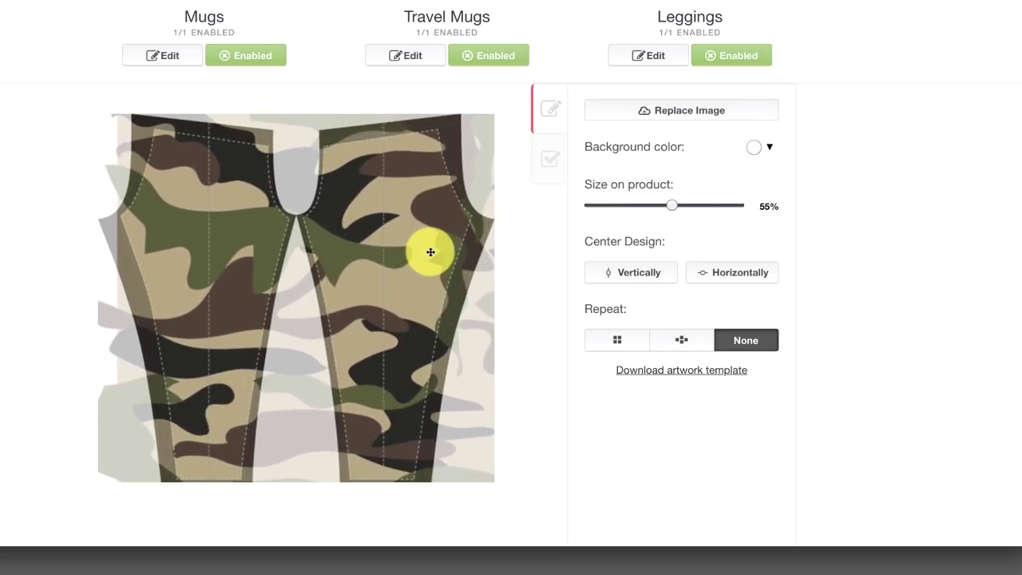
pyautogui.click(674, 281)
pyautogui.scroll(-3, 821, 288)
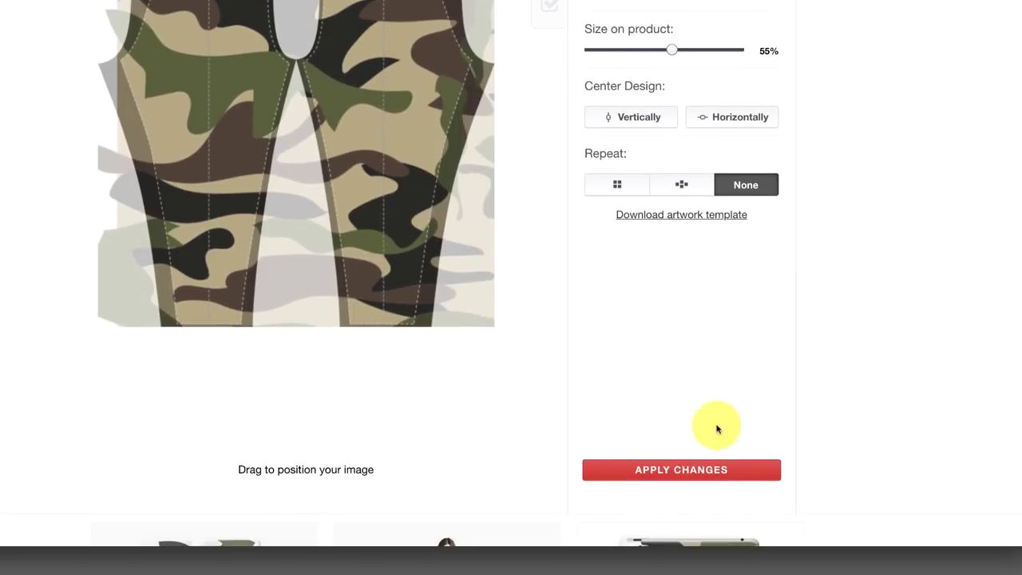
pyautogui.click(691, 474)
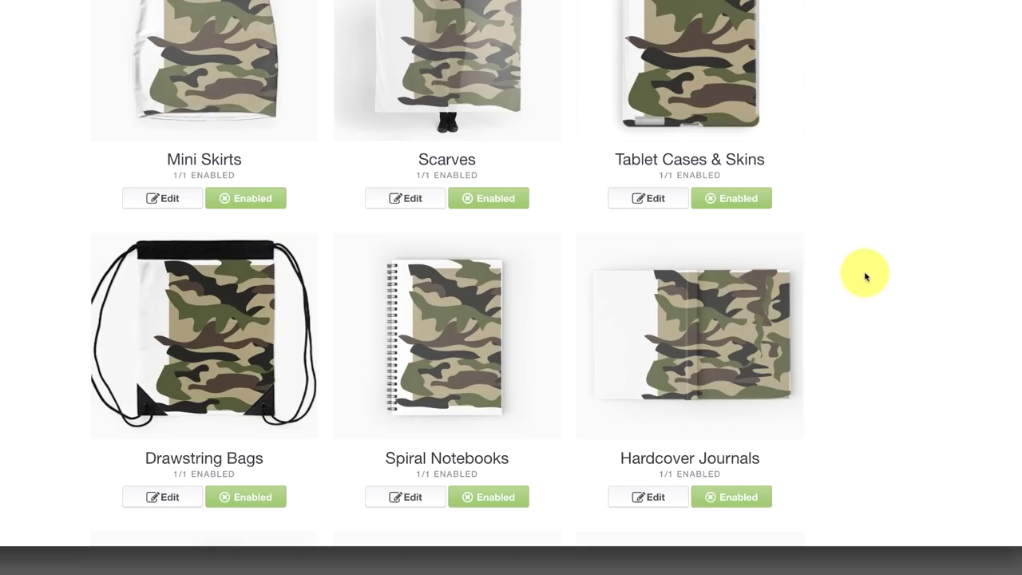
# Step: Enlarge the travel mug camo design from 21% to 58%, shift it down-left, and apply
pyautogui.scroll(5, 759, 256)
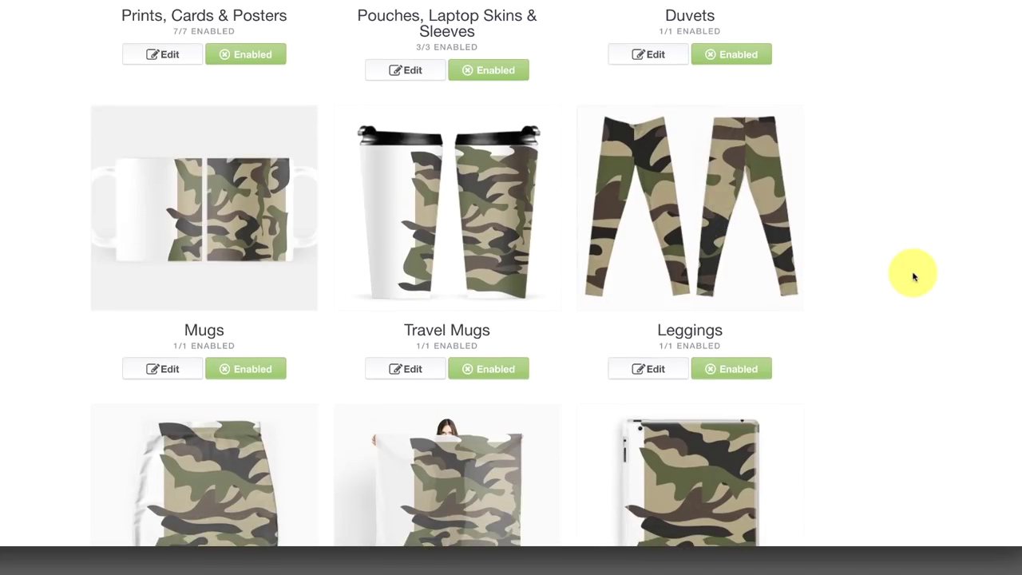
pyautogui.click(405, 371)
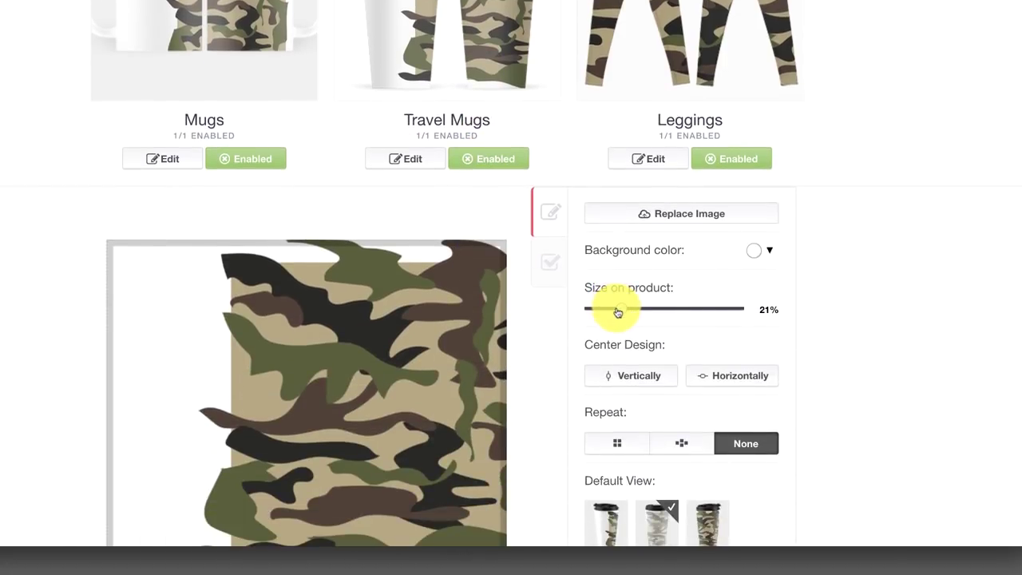
pyautogui.moveTo(617, 313); pyautogui.dragTo(676, 310)
pyautogui.moveTo(420, 381); pyautogui.dragTo(274, 413)
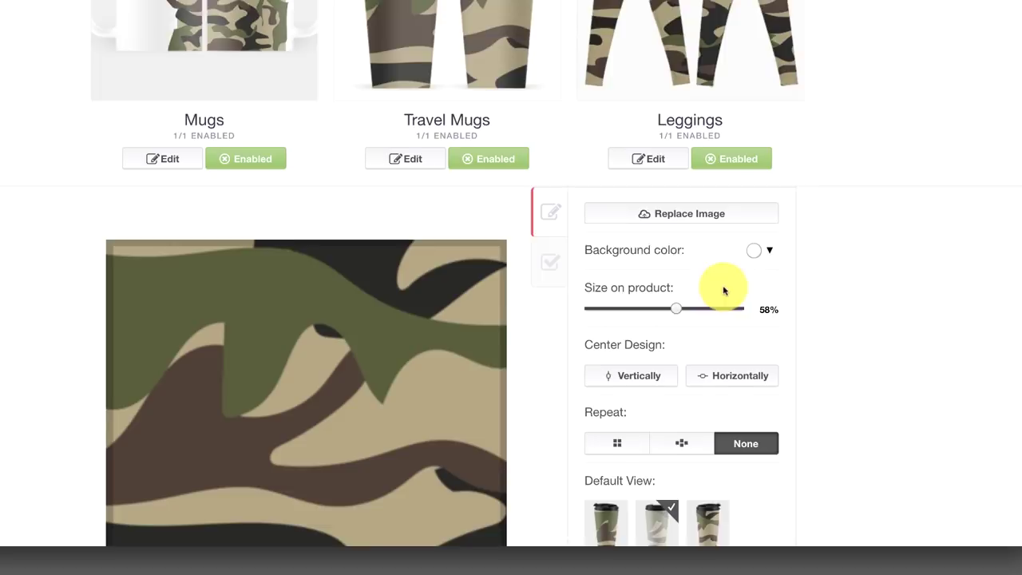
pyautogui.scroll(-5, 724, 288)
pyautogui.click(711, 520)
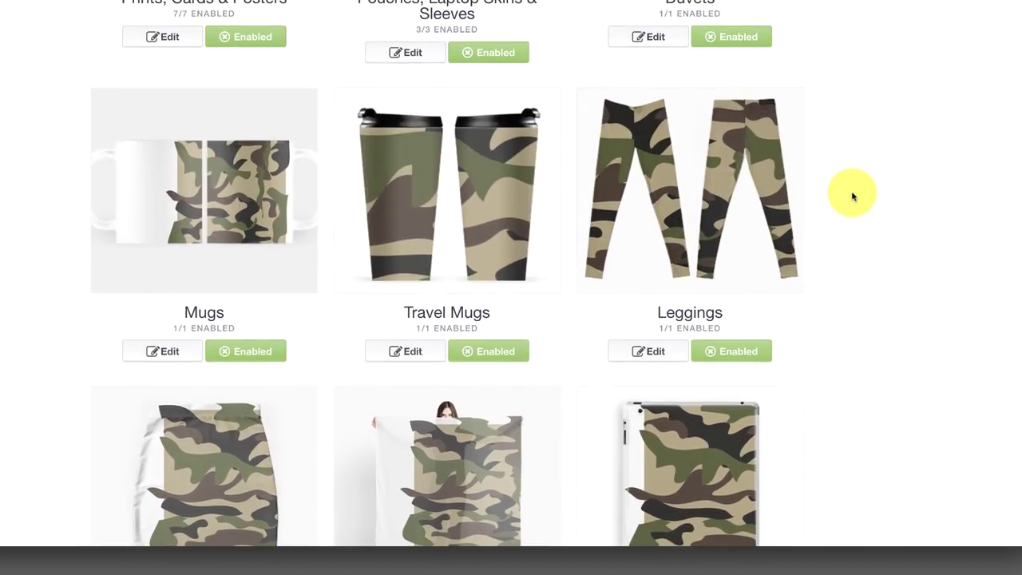
pyautogui.scroll(-3, 853, 196)
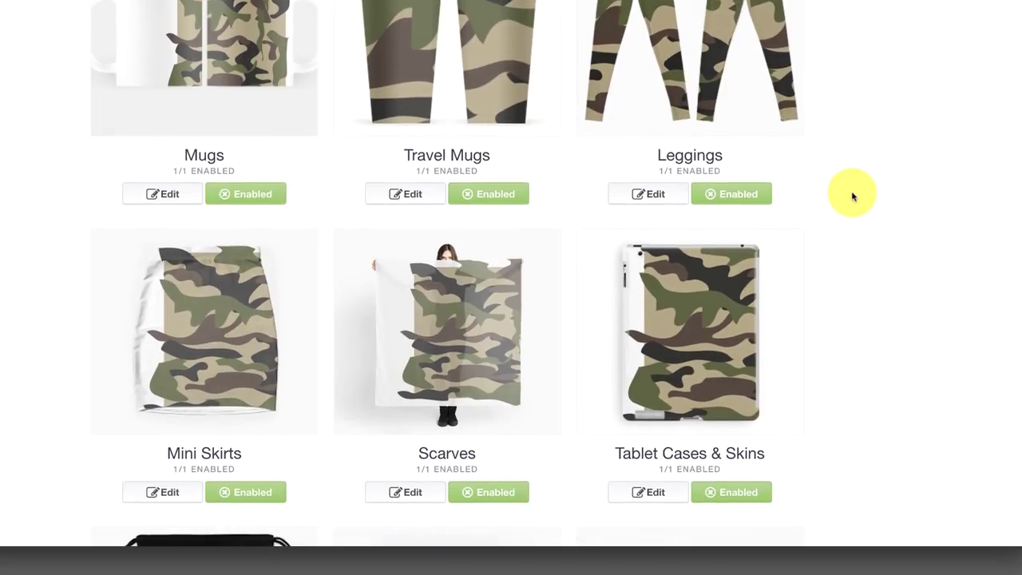
pyautogui.scroll(2, 853, 197)
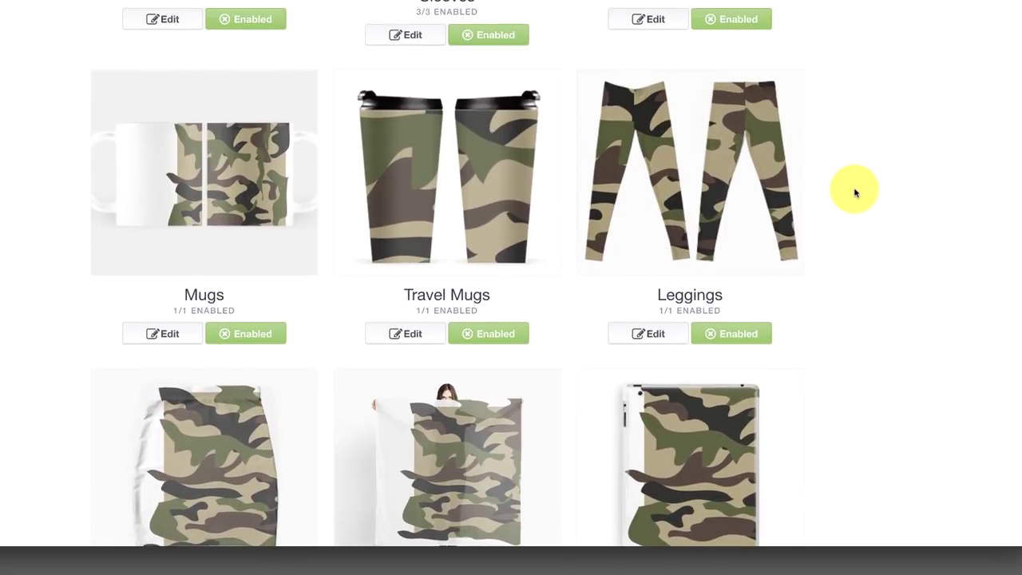
pyautogui.scroll(-1, 855, 193)
pyautogui.scroll(-12, 854, 193)
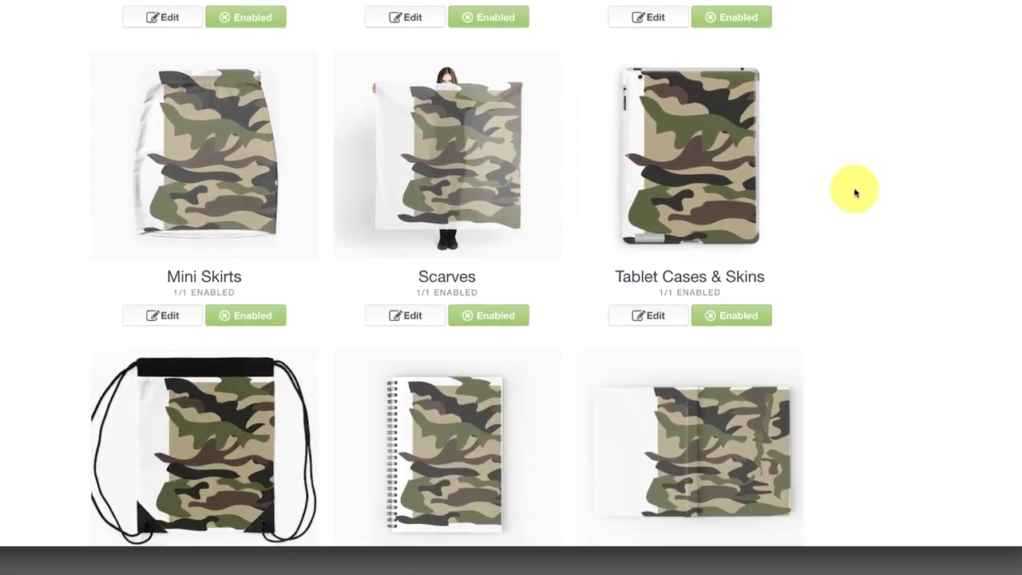
# Step: Title the work 'Camo Camouflage Print Design'
pyautogui.scroll(-6, 854, 193)
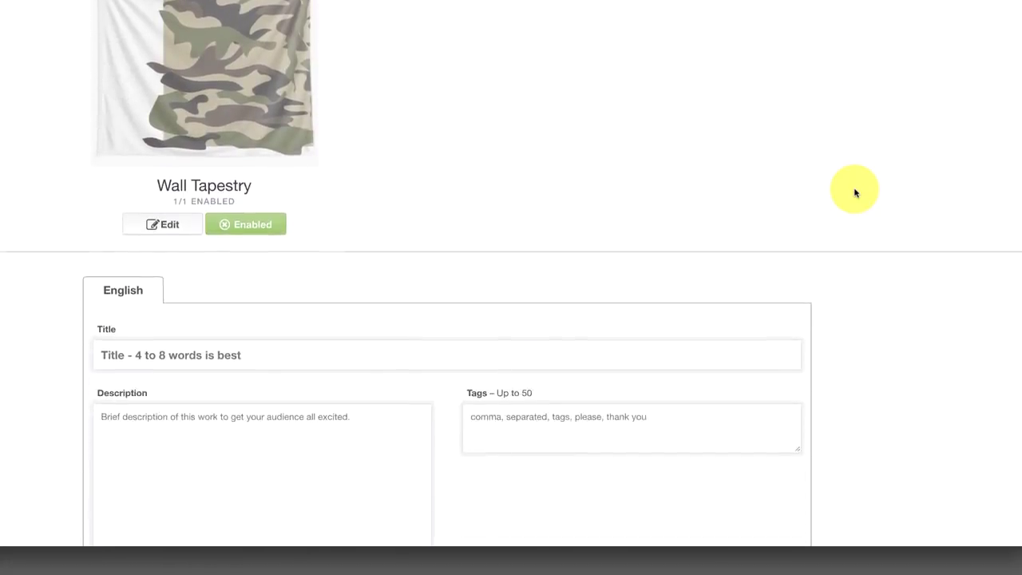
pyautogui.click(280, 140)
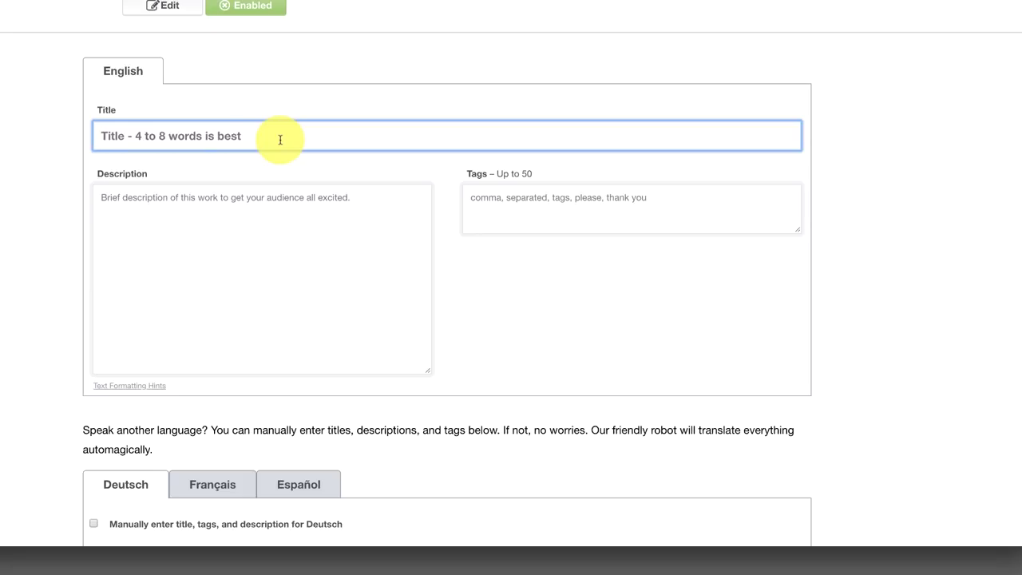
pyautogui.write('Camo')
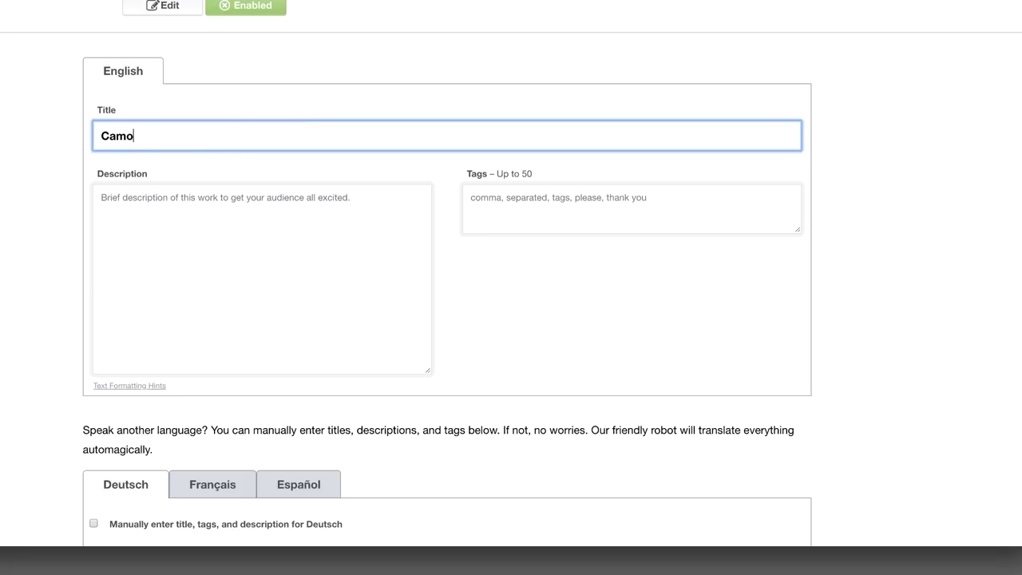
pyautogui.write(' Camouflage Print Design')
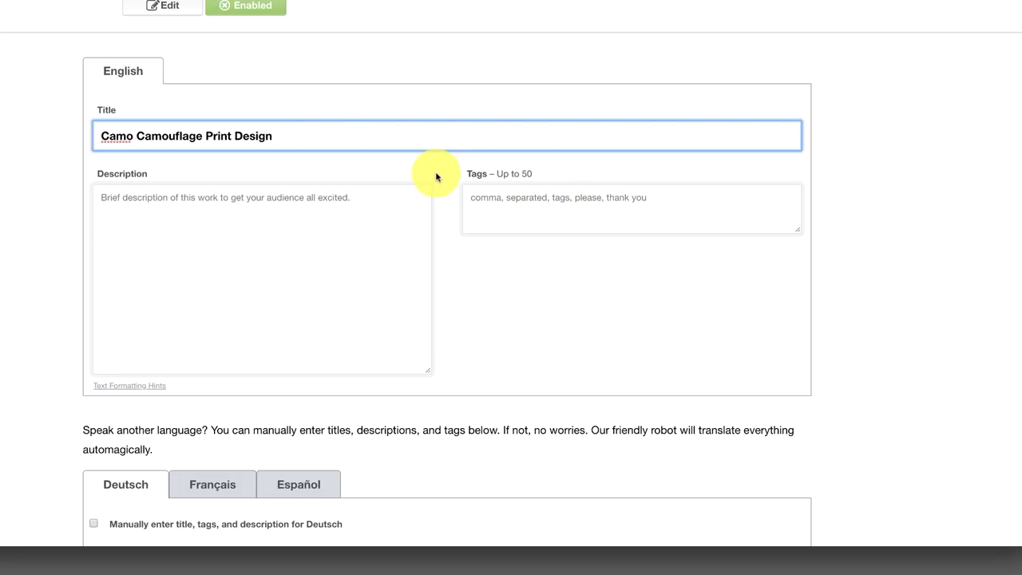
# Step: Tag the work with camo, camouflage, military, pattern
pyautogui.click(522, 196)
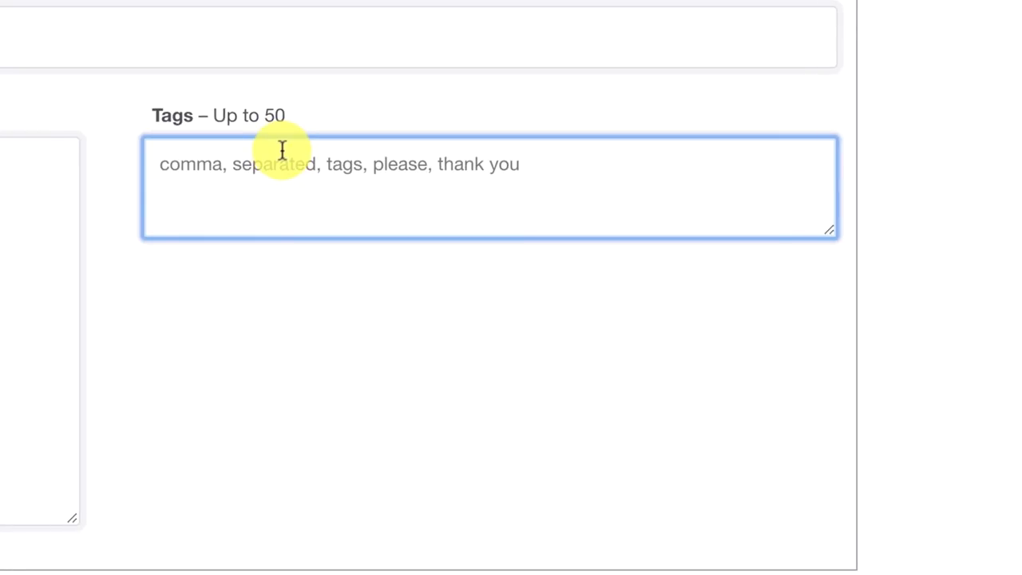
pyautogui.write('camo, camoufl')
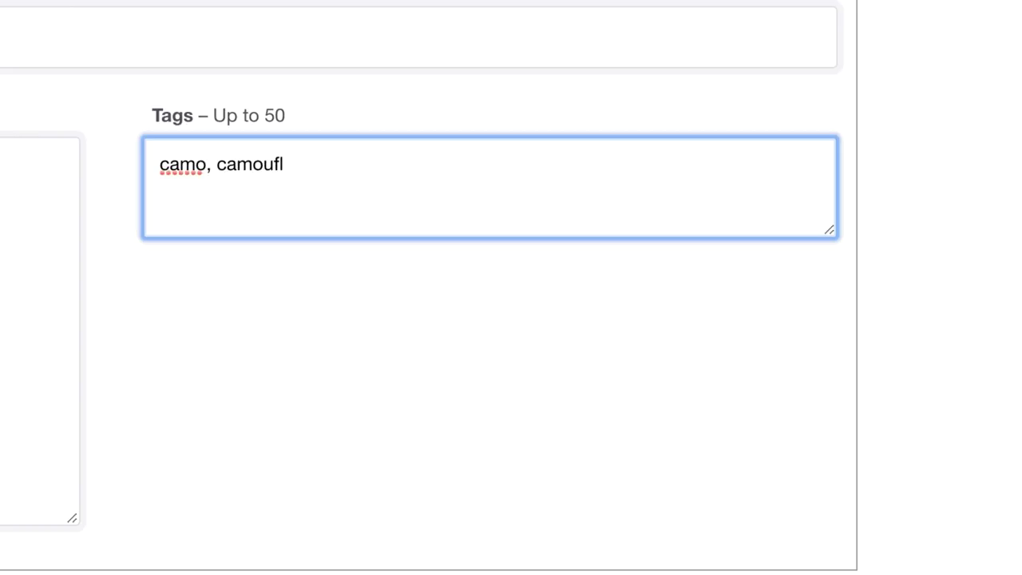
pyautogui.write('age, miliga')
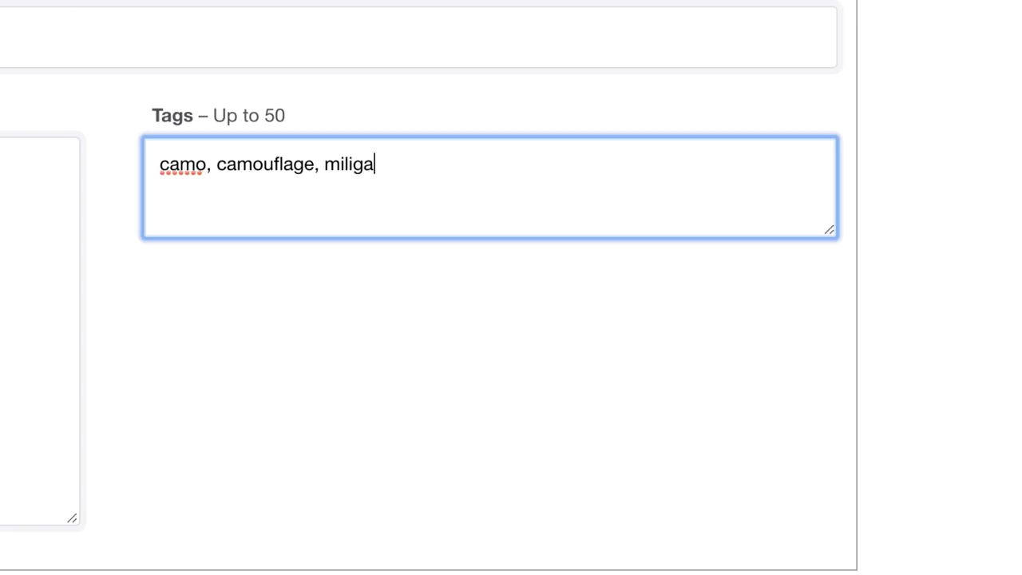
pyautogui.press('BackSpace')
pyautogui.press('BackSpace')
pyautogui.write('tary, pattern')
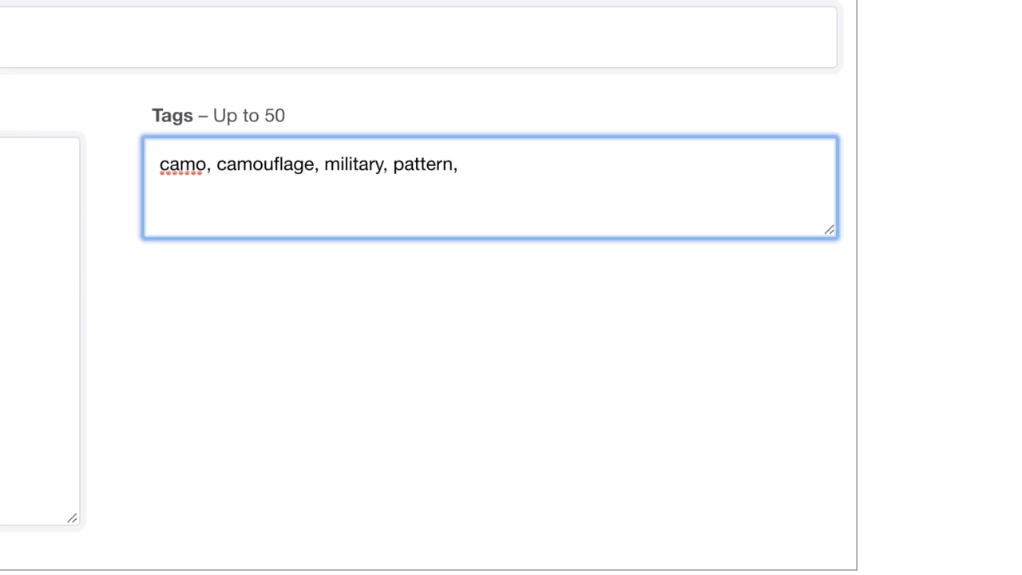
pyautogui.write(',')
pyautogui.scroll(-15, 508, 187)
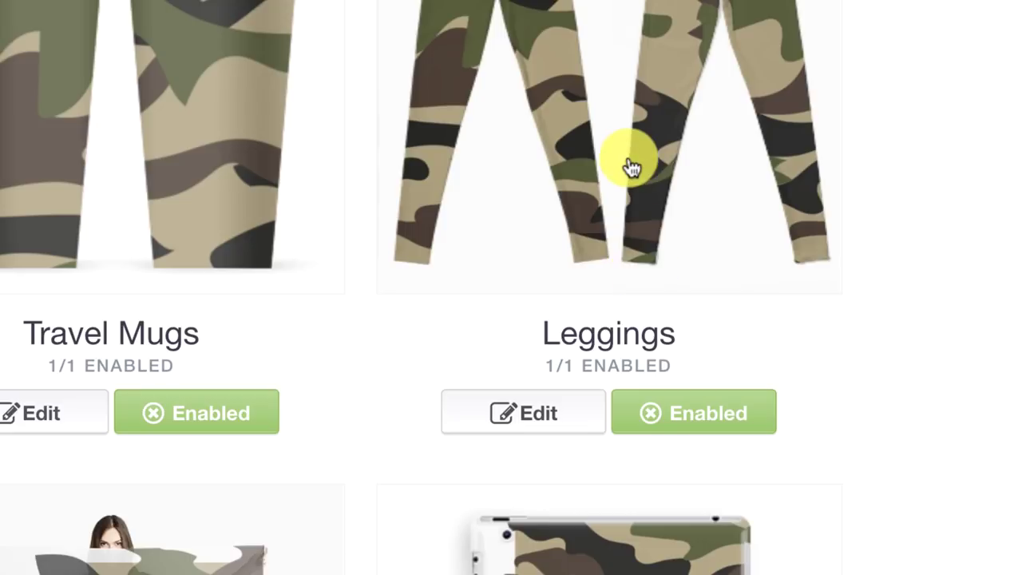
pyautogui.scroll(-5, 631, 166)
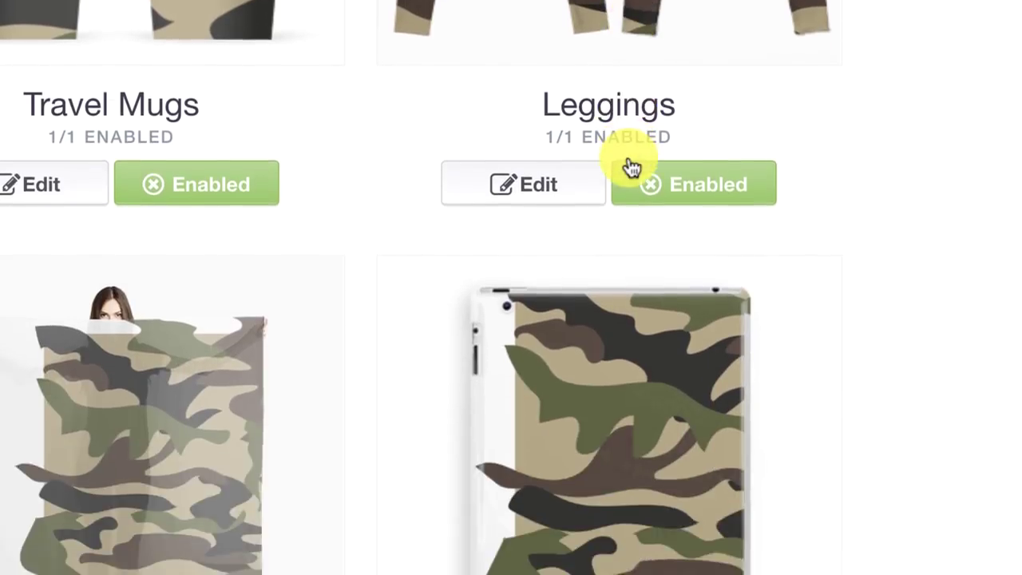
pyautogui.scroll(-20, 629, 164)
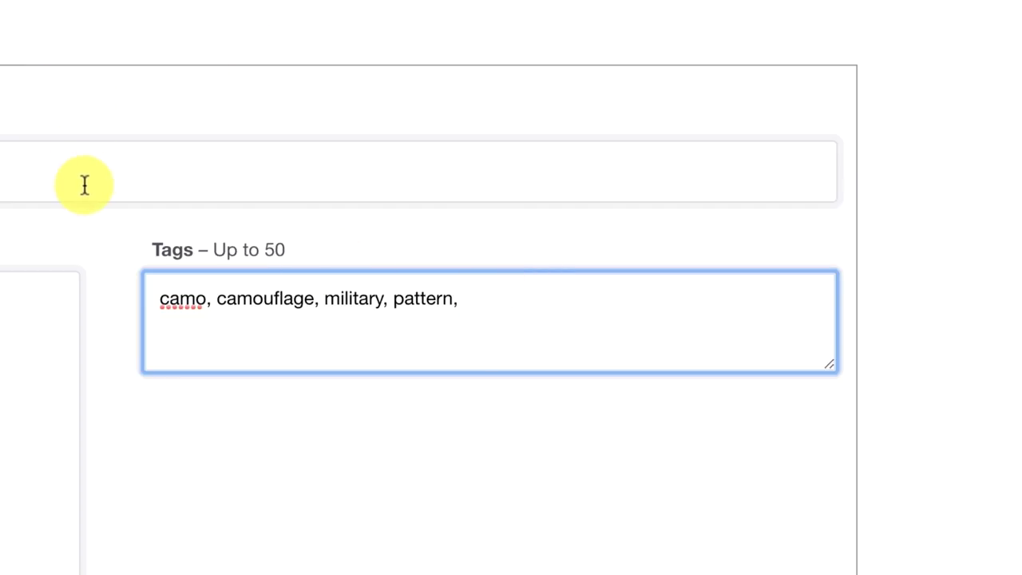
pyautogui.scroll(-8, 85, 188)
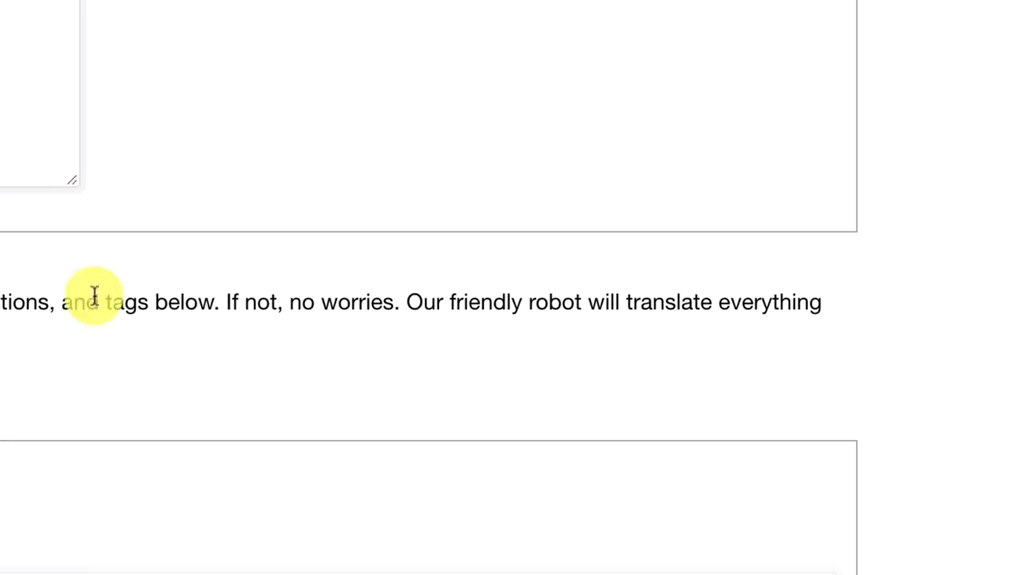
pyautogui.scroll(-15, 94, 295)
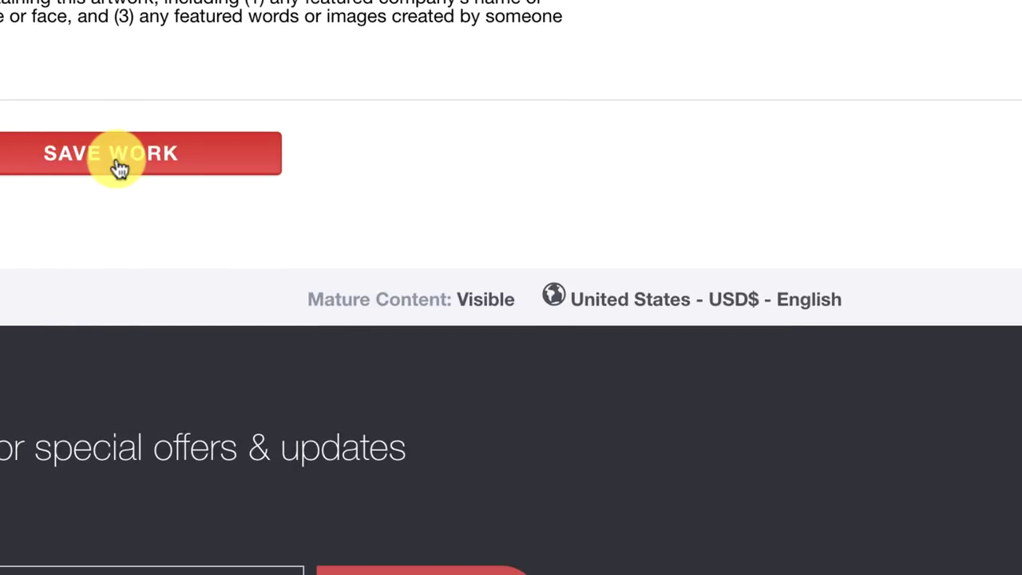
pyautogui.scroll(20, 119, 169)
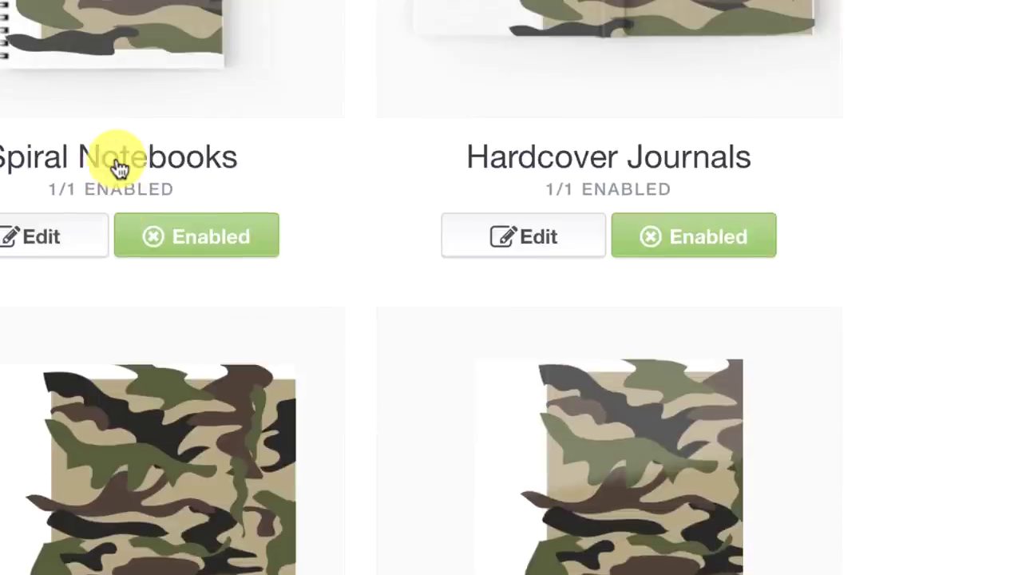
pyautogui.scroll(10, 118, 169)
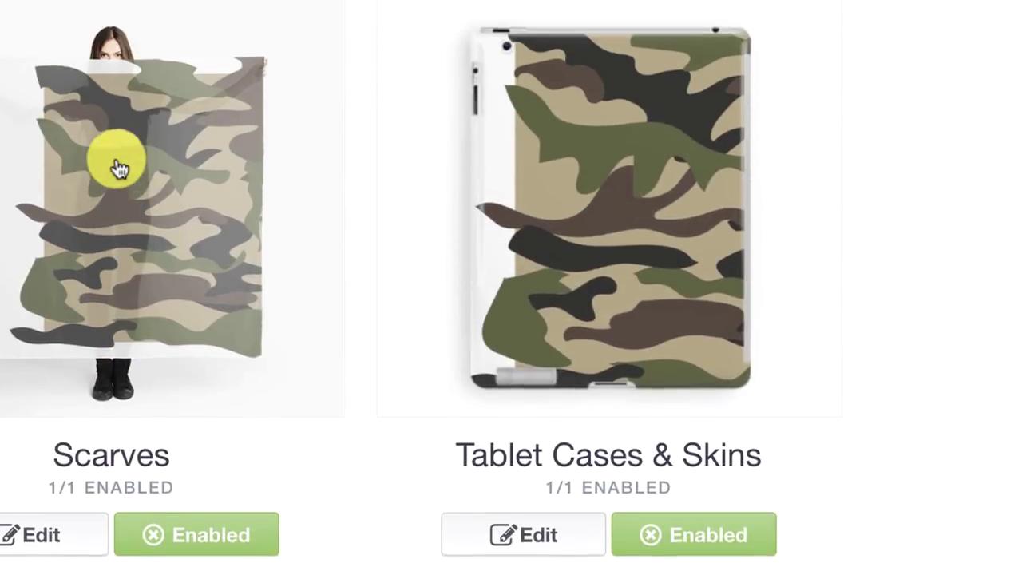
pyautogui.scroll(10, 119, 169)
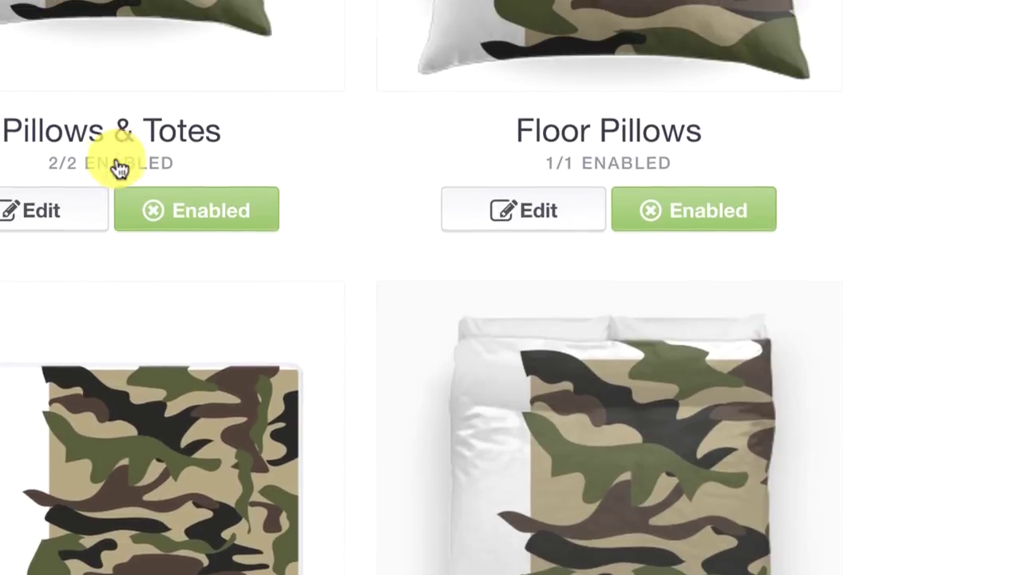
pyautogui.scroll(8, 118, 169)
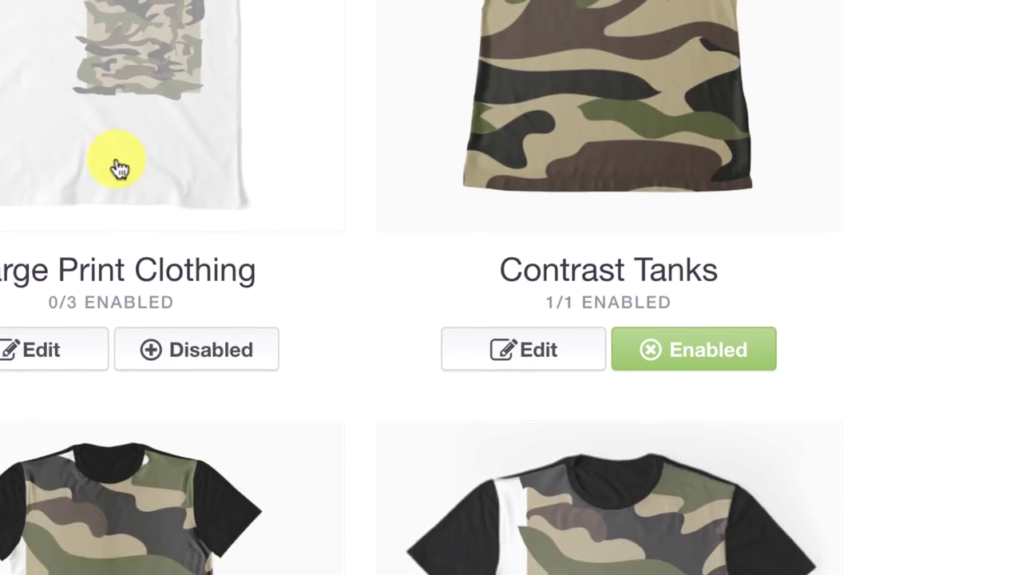